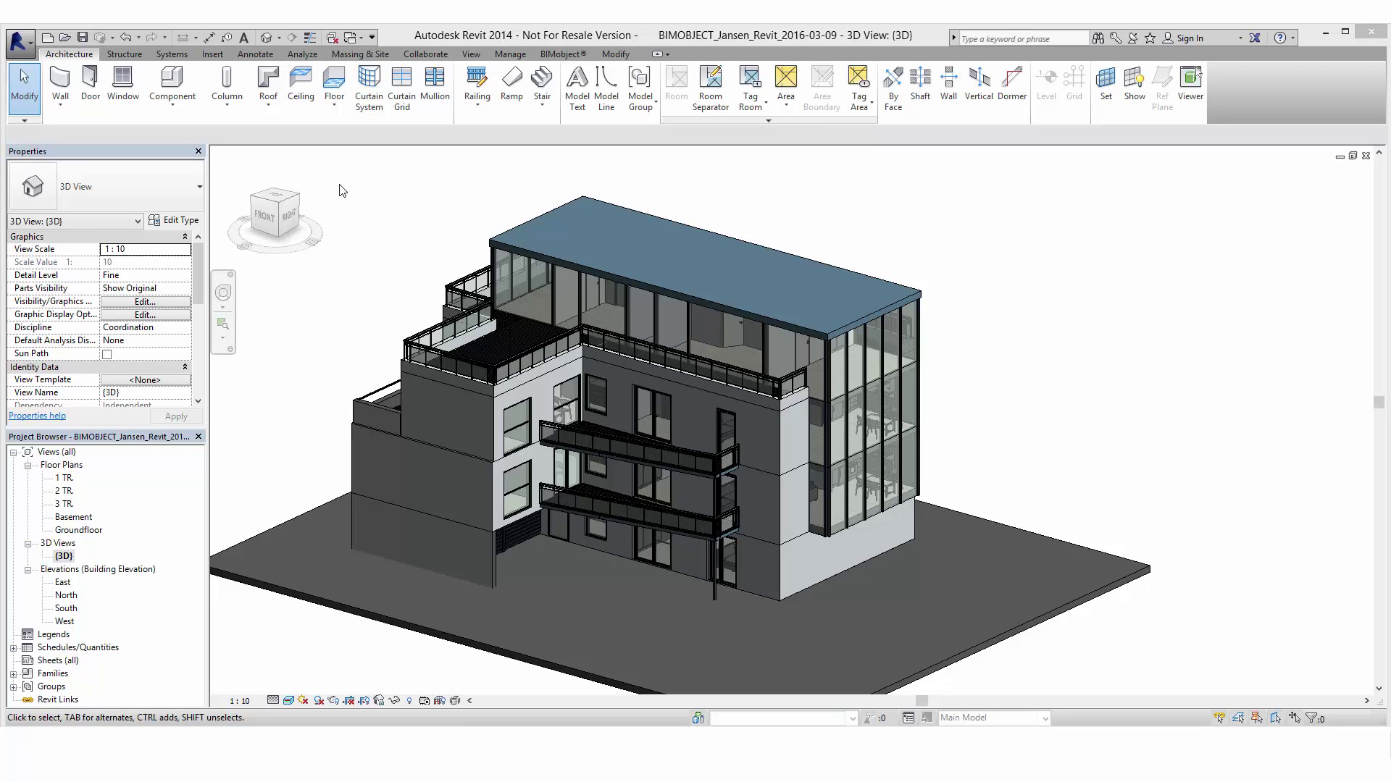
Step: Show the BIMobject® ribbon tools above the Jansen building's 3D view
click(556, 57)
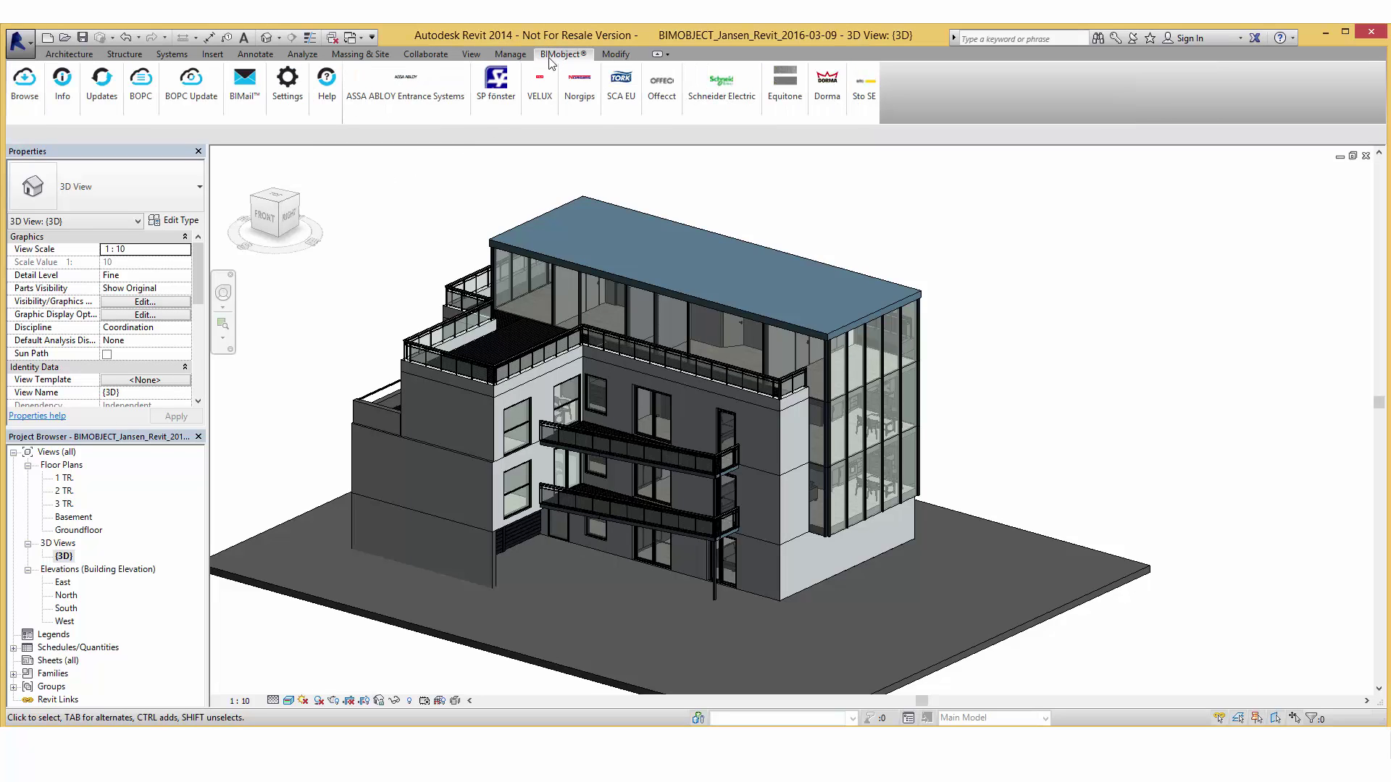
Step: Filter the BIMobject library to Jansen AG and open the Janisol C4 EI60 double leaf outward-opening door
click(29, 91)
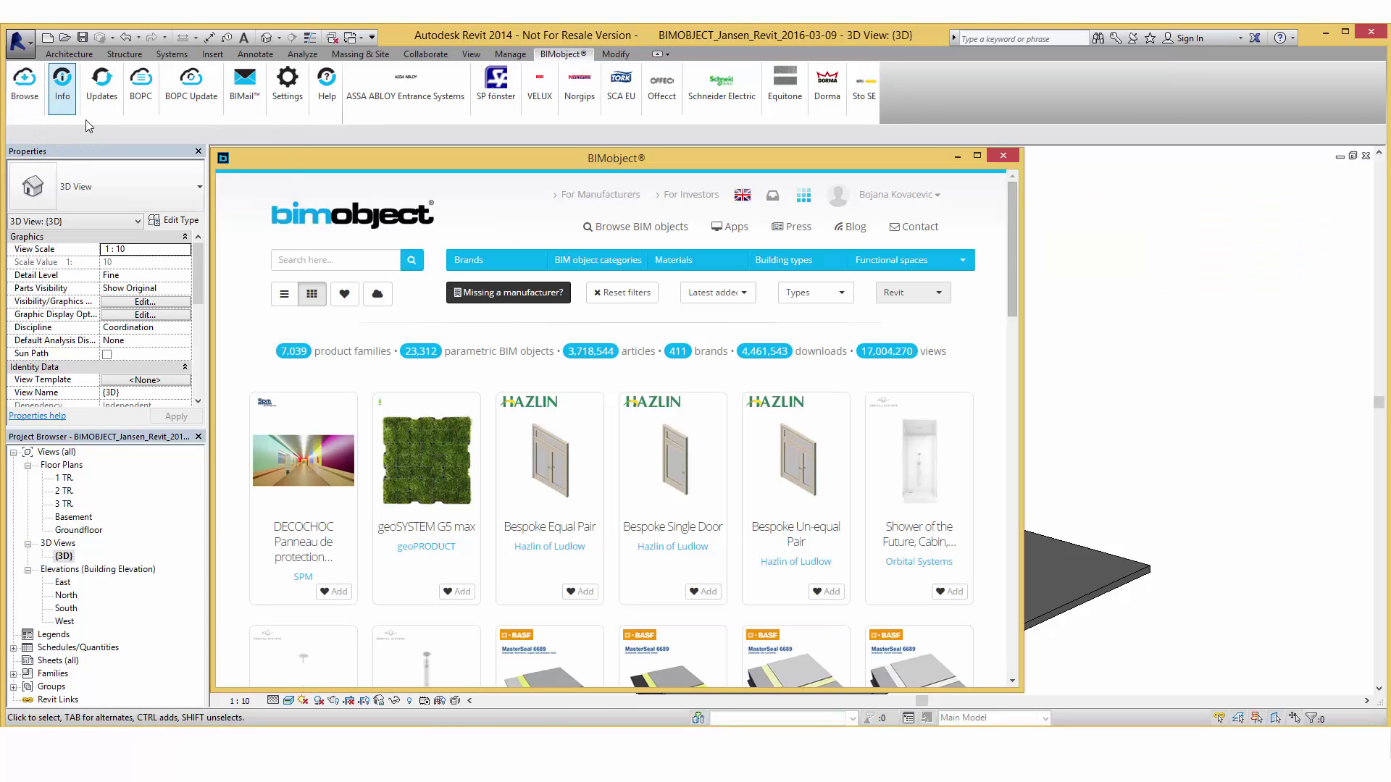
click(466, 262)
text(Jansen)
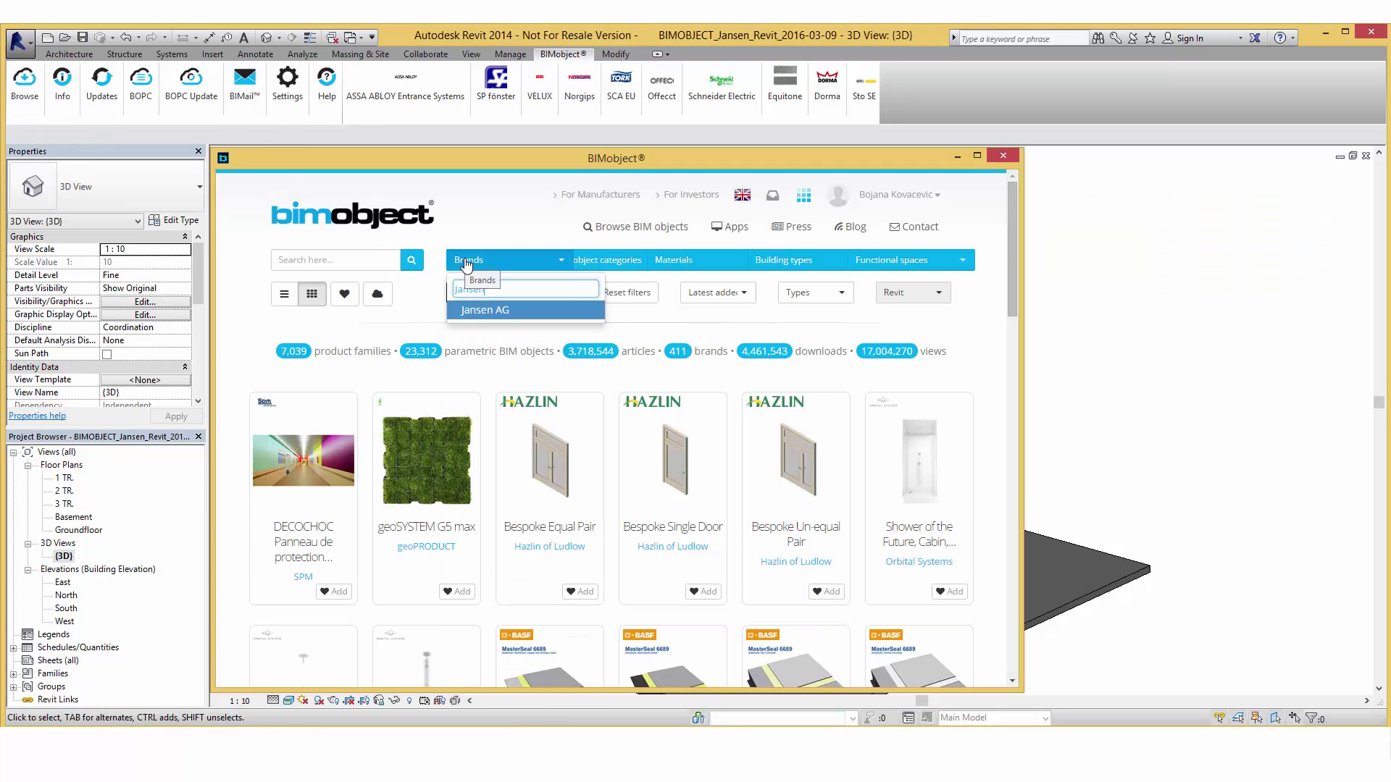
click(485, 313)
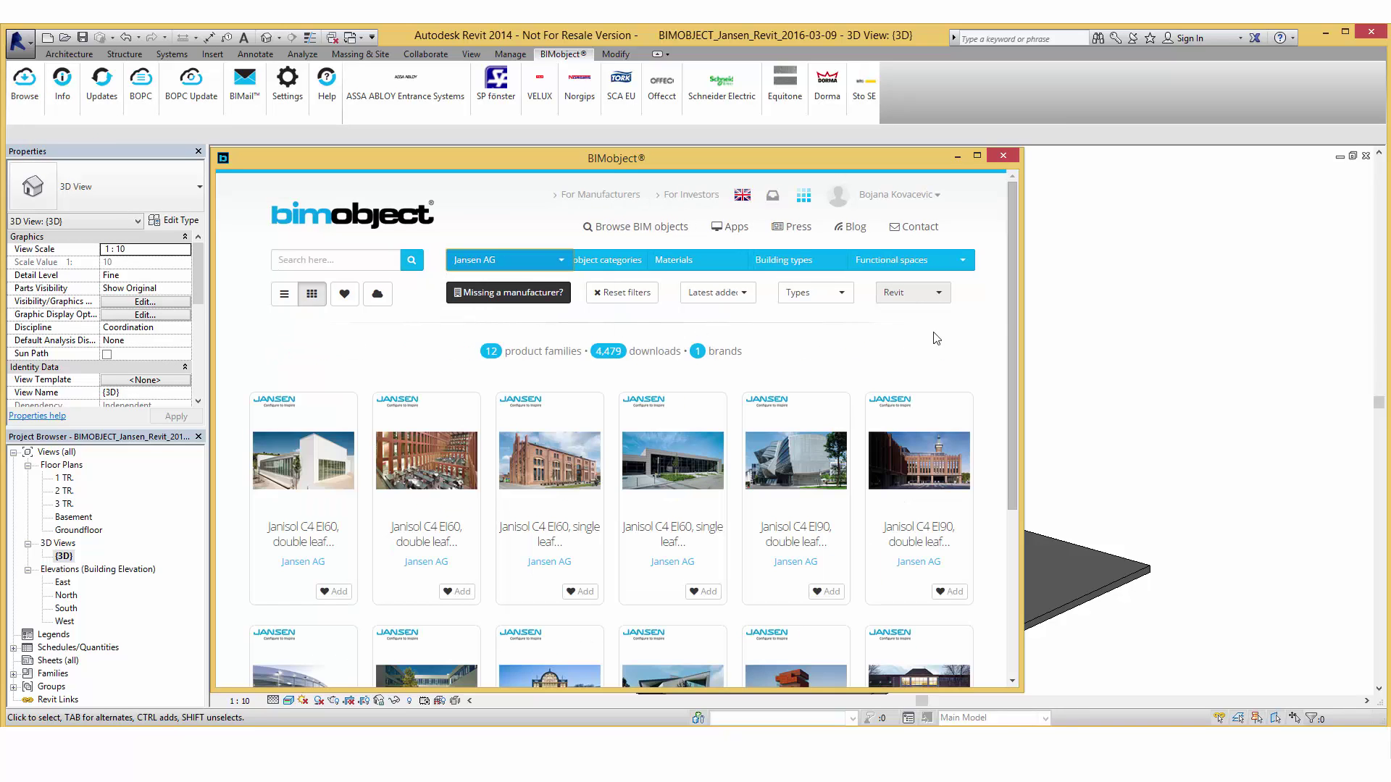
drag(1014, 310, 998, 393)
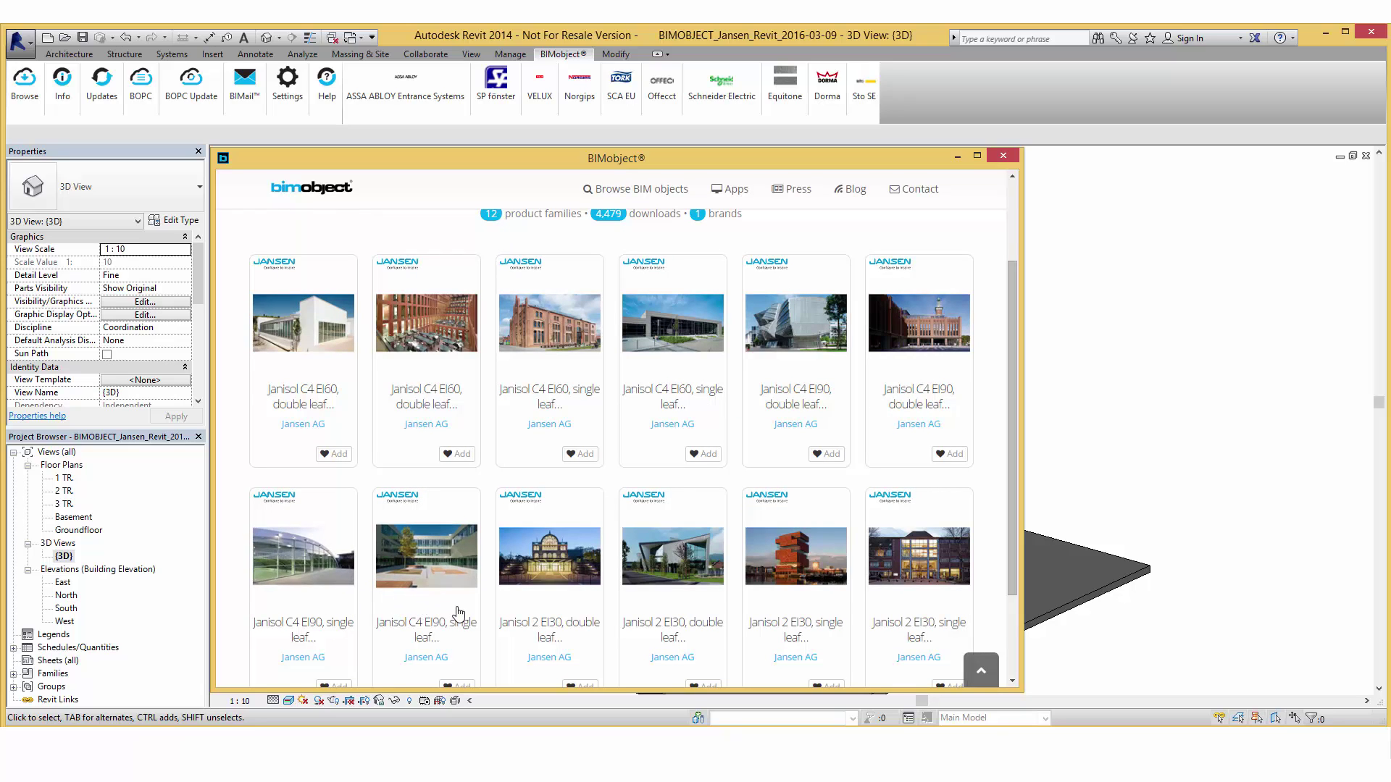
click(444, 346)
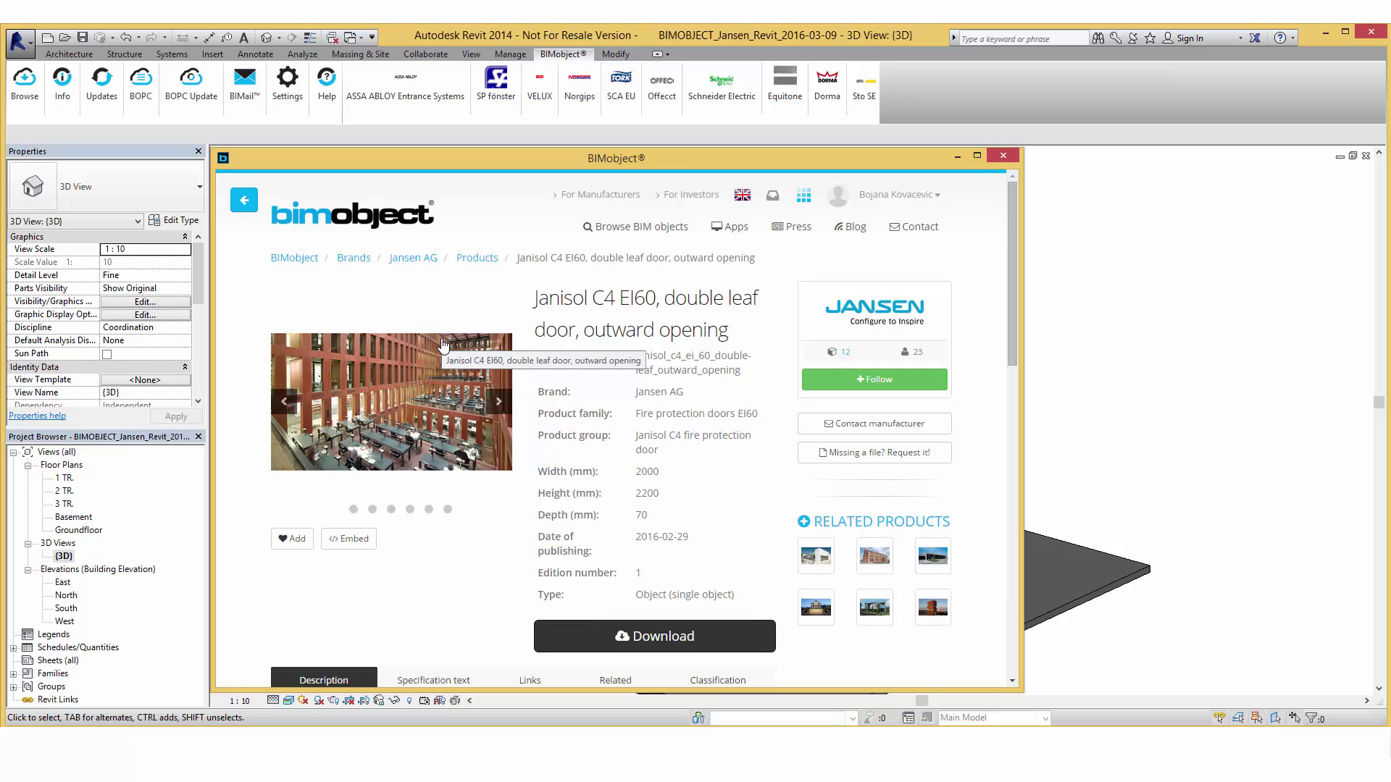
Step: Browse the door's product photos and read its specification text
click(500, 406)
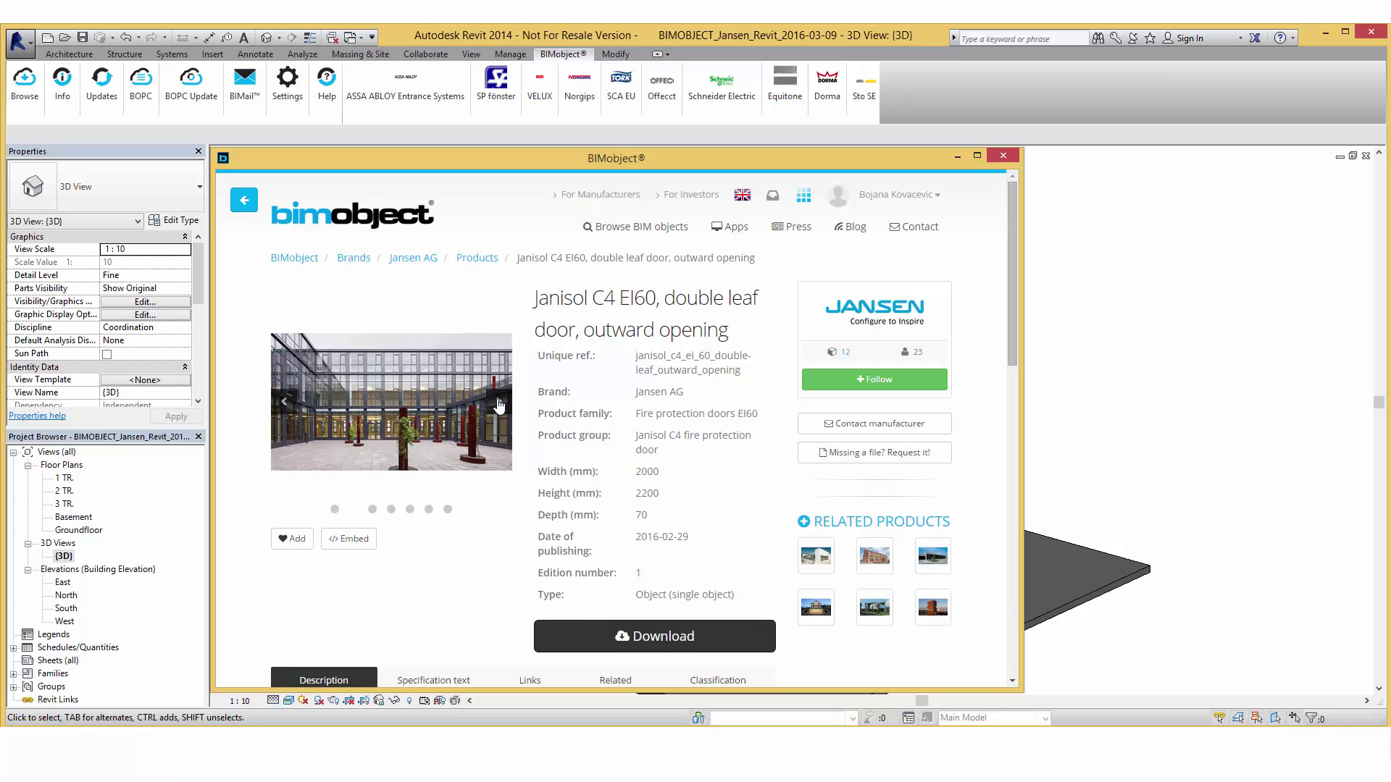
click(499, 406)
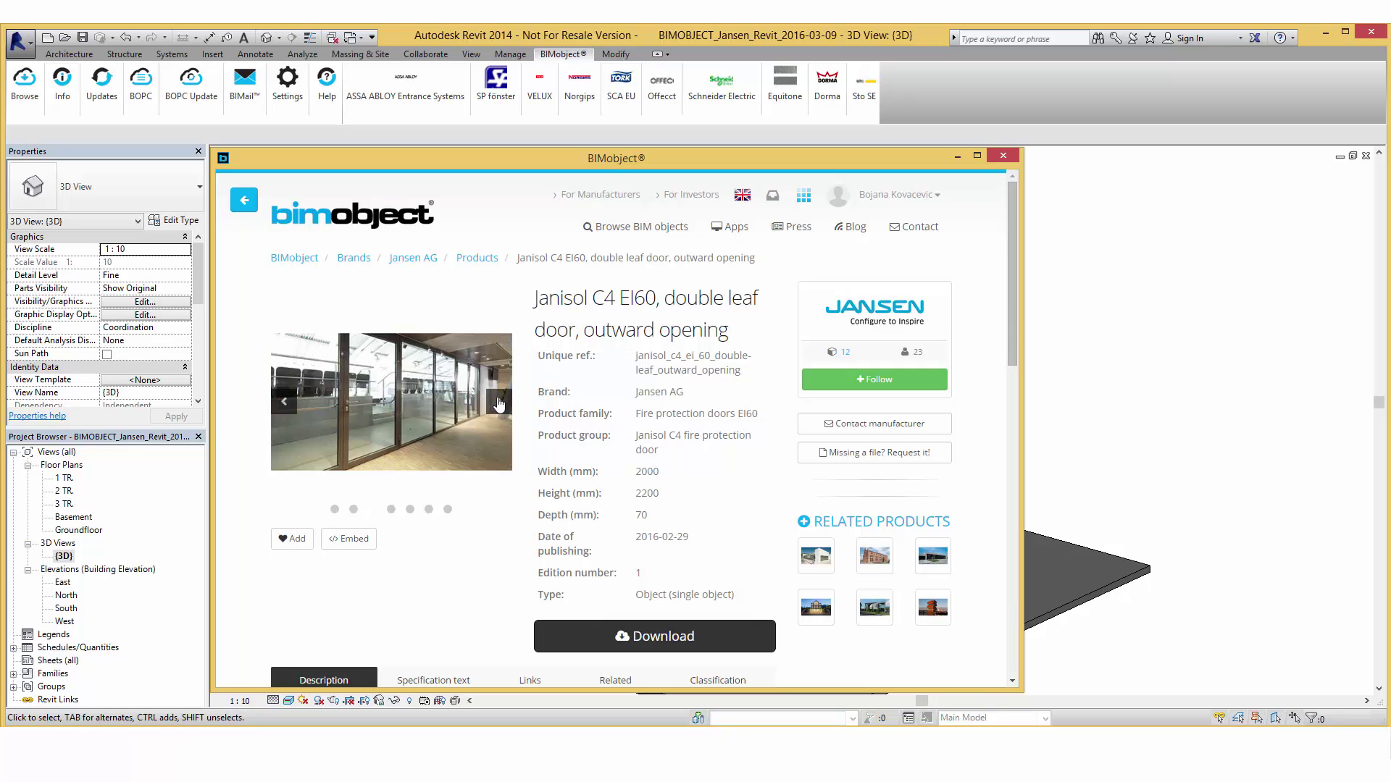
drag(1015, 320, 1003, 426)
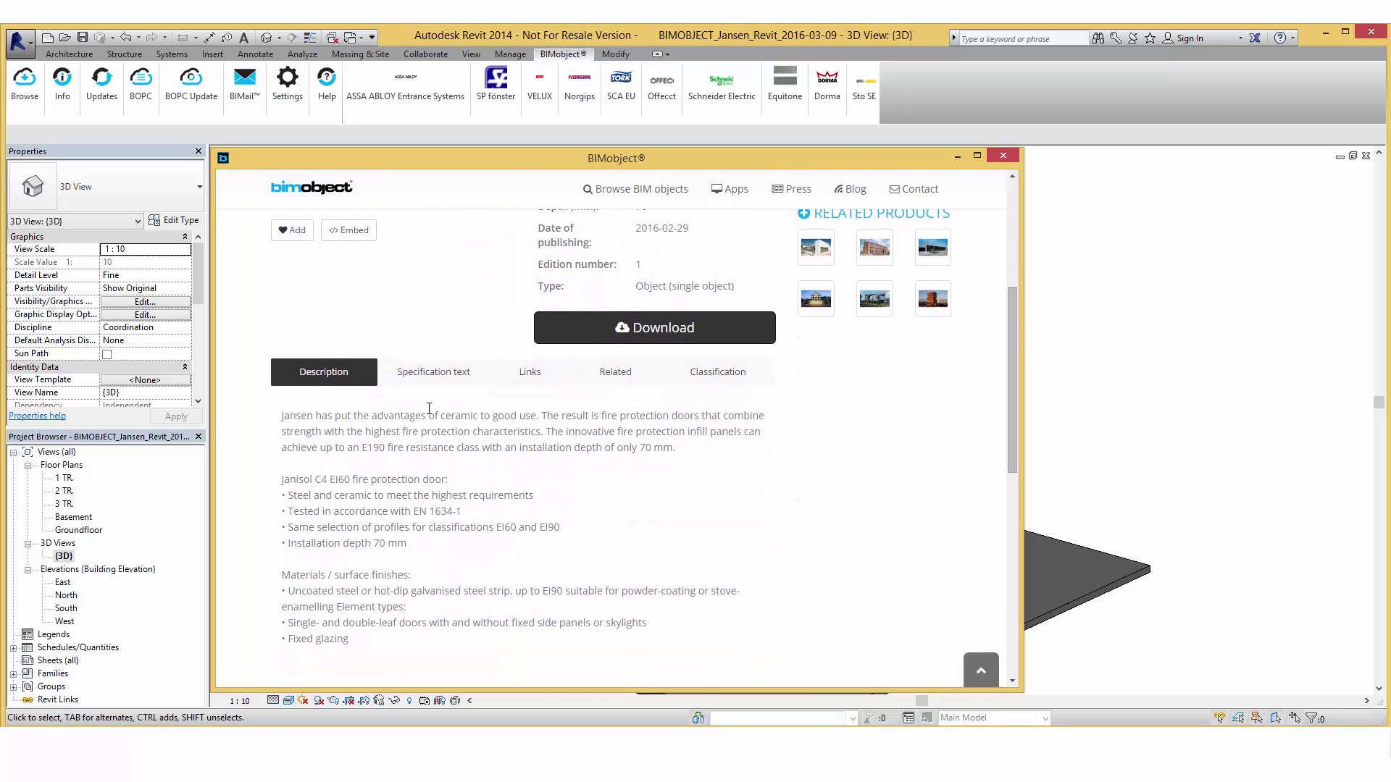
click(412, 384)
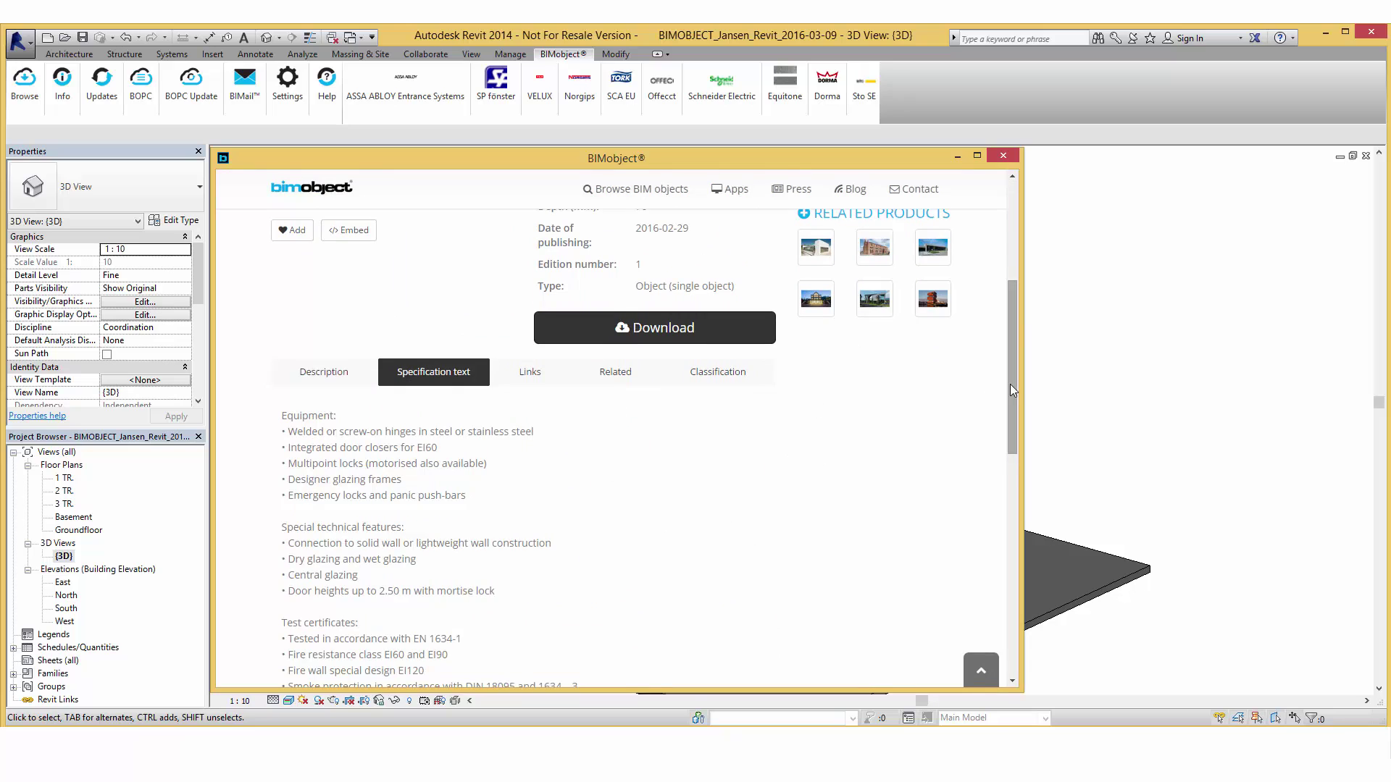
drag(1011, 388, 1003, 411)
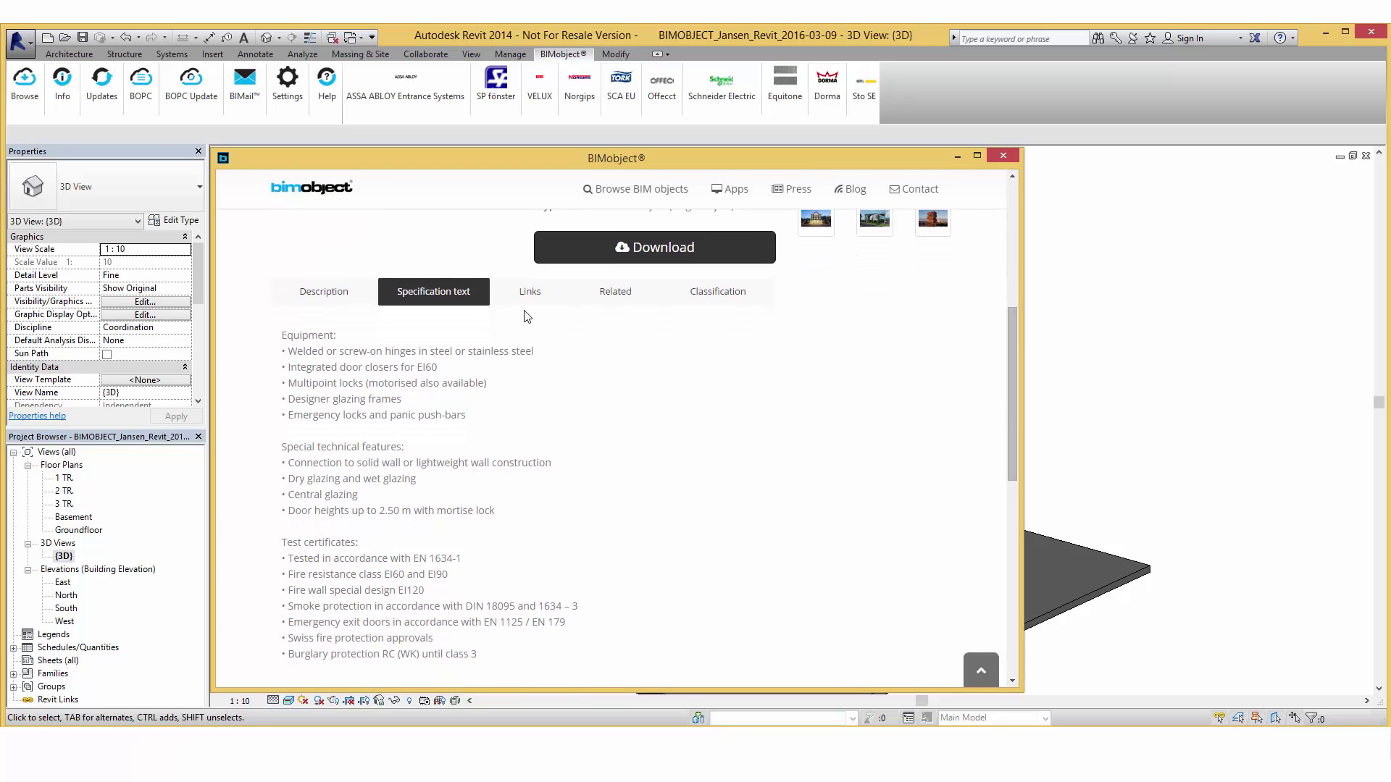
Step: View the door's reference links and visit, then close, the manufacturer's product web page
click(537, 295)
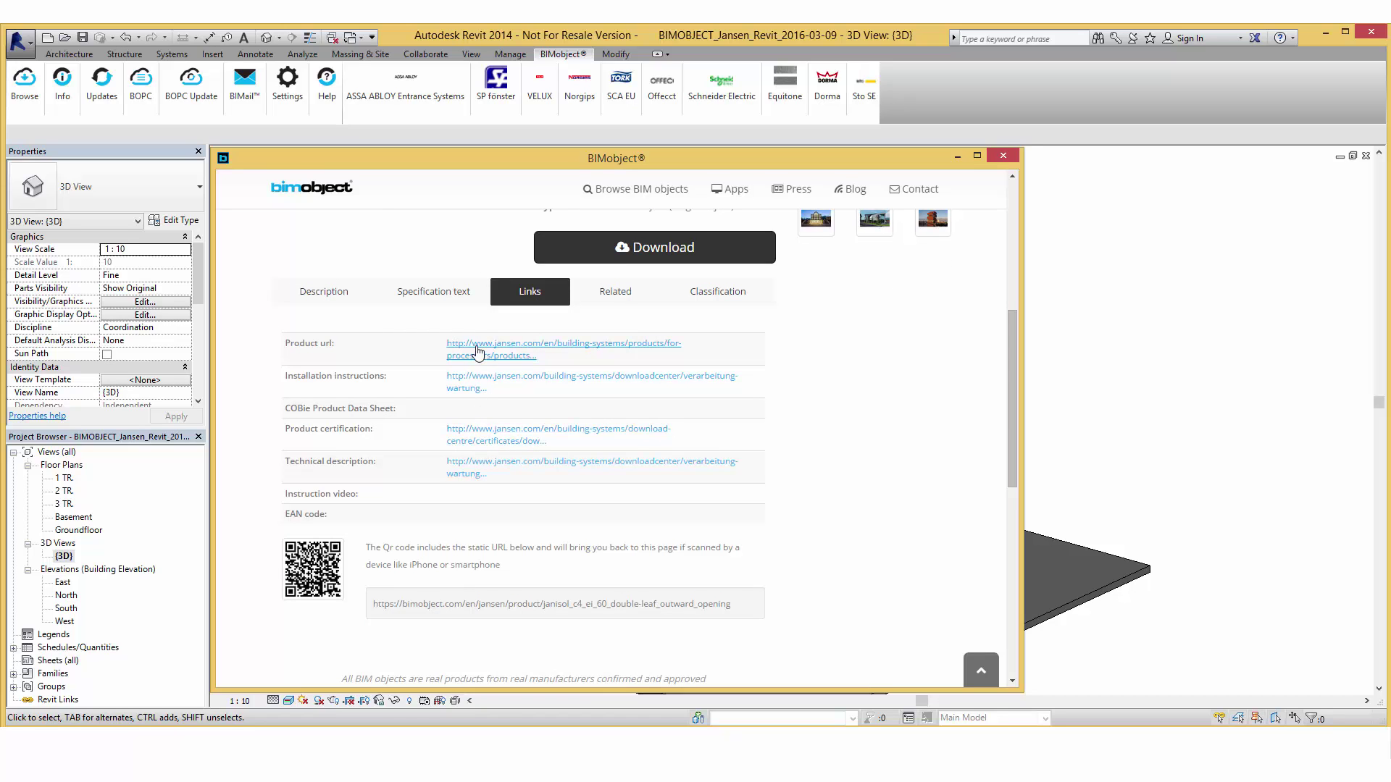
click(519, 345)
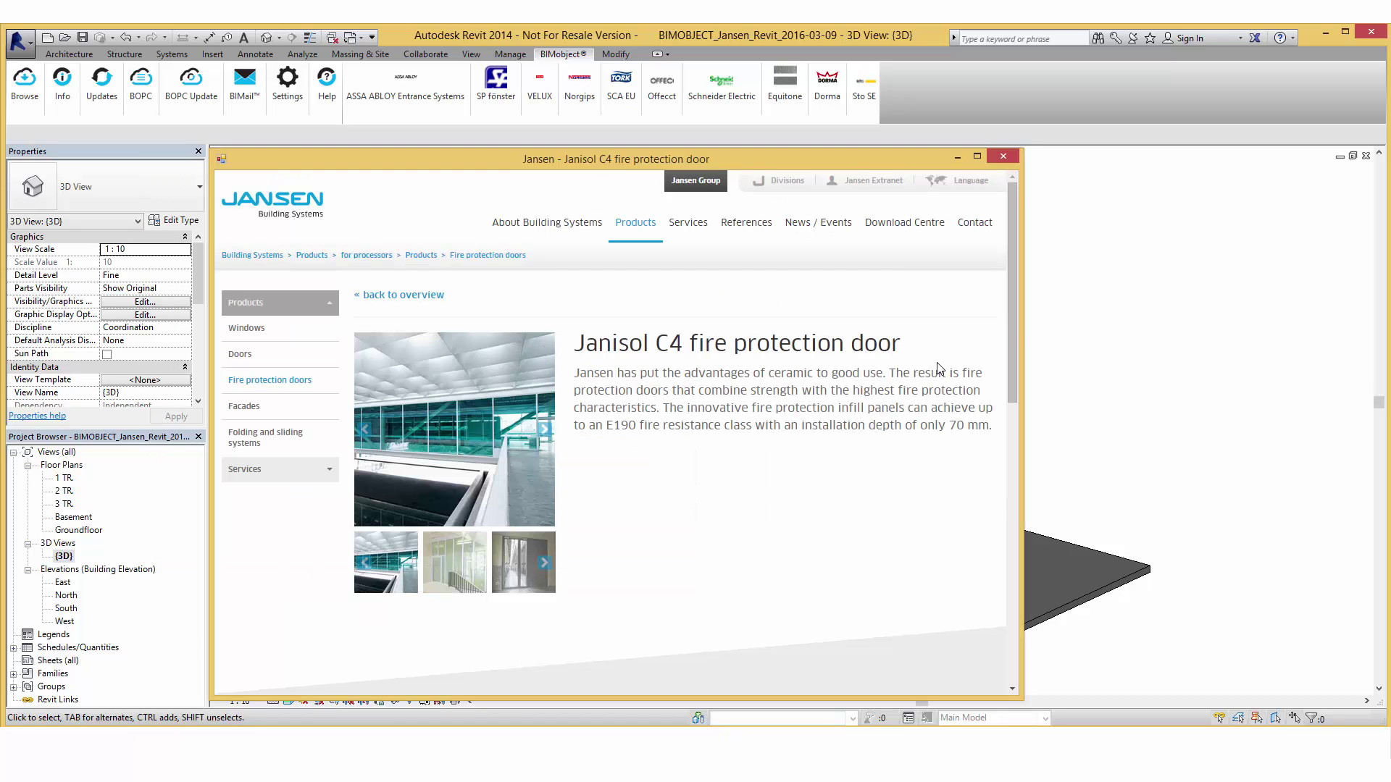
mouse_move(1008, 337)
mouse_down()
mouse_move(1002, 536)
mouse_move(1003, 417)
mouse_move(1021, 349)
mouse_up()
click(1001, 155)
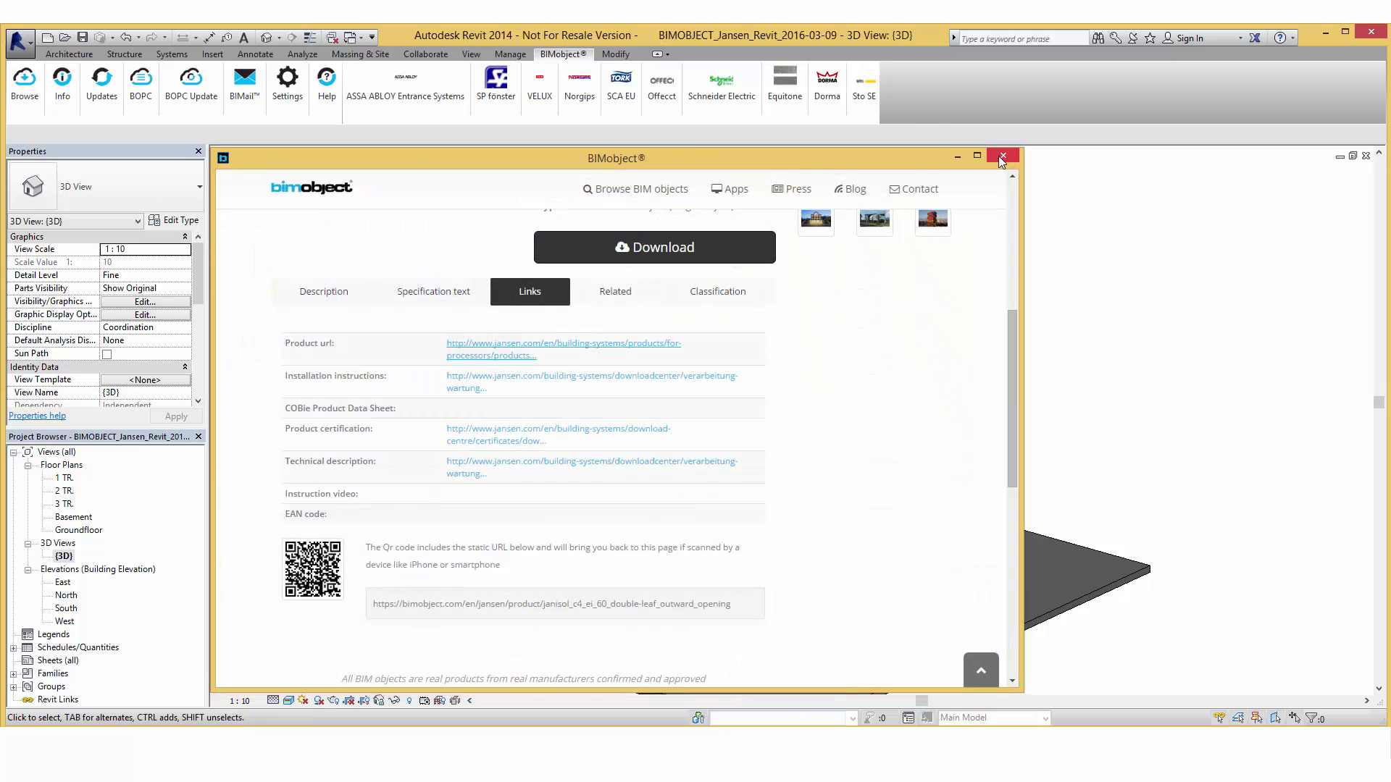
Step: Show the door's material details and classification: Fire Protection, IFC class Door, Uniclass L41121
click(616, 300)
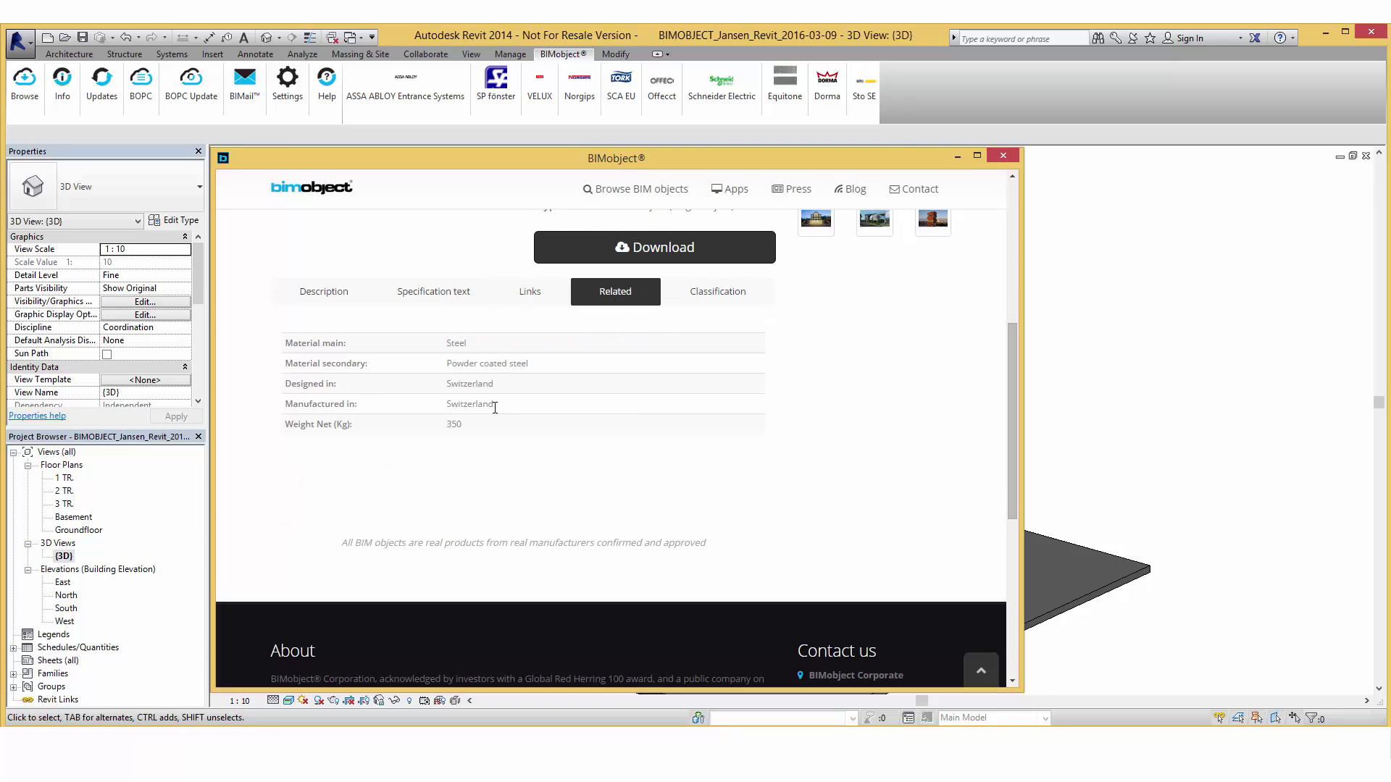
click(706, 297)
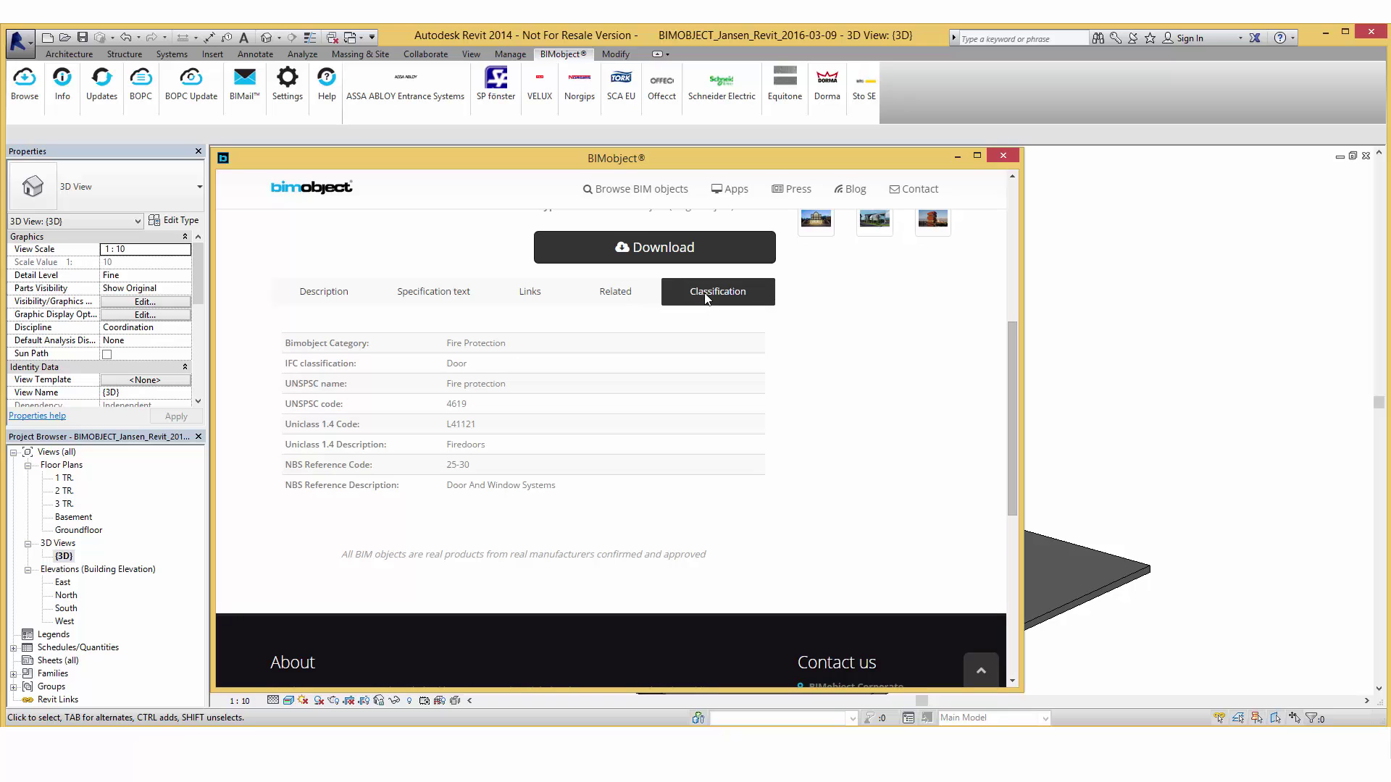
drag(1011, 345, 1011, 295)
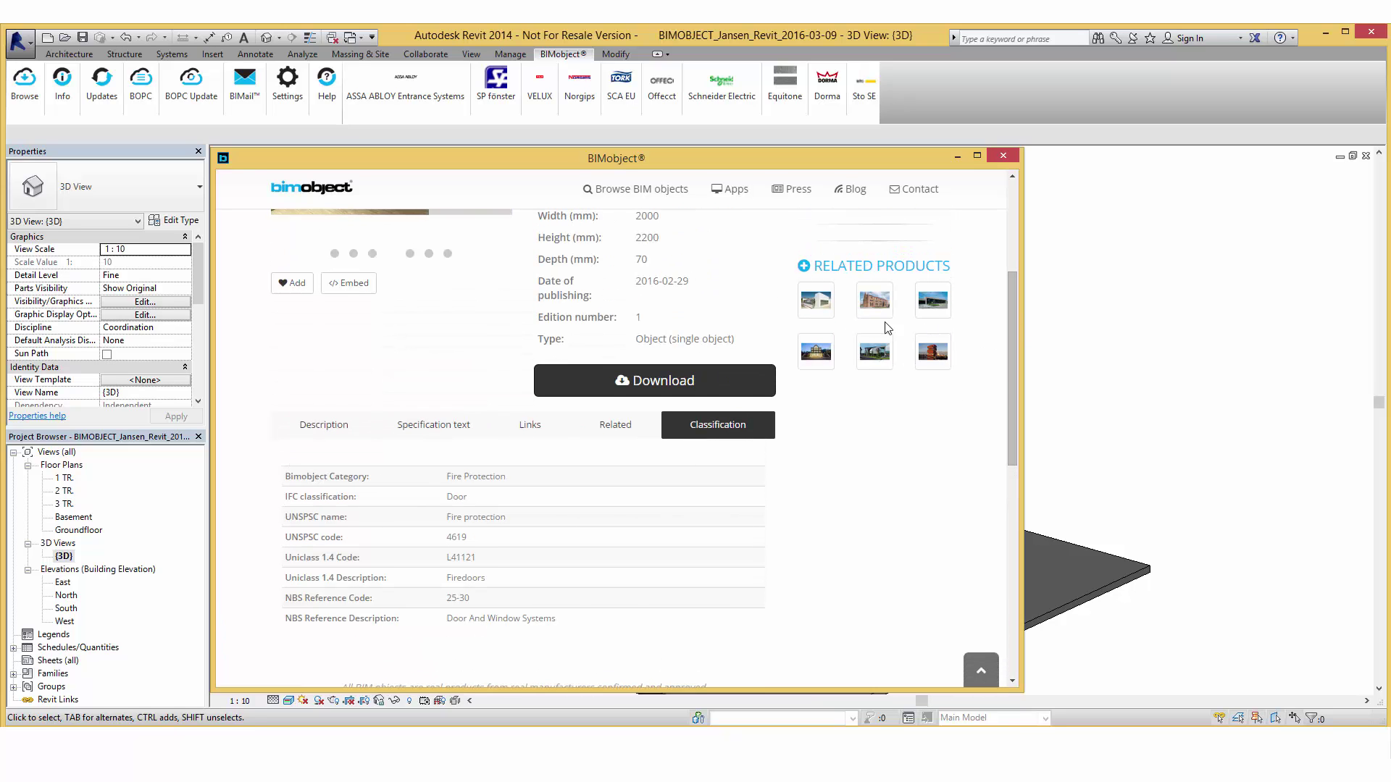
Step: Review the door's available Revit download files, then close the BIMobject window
click(732, 381)
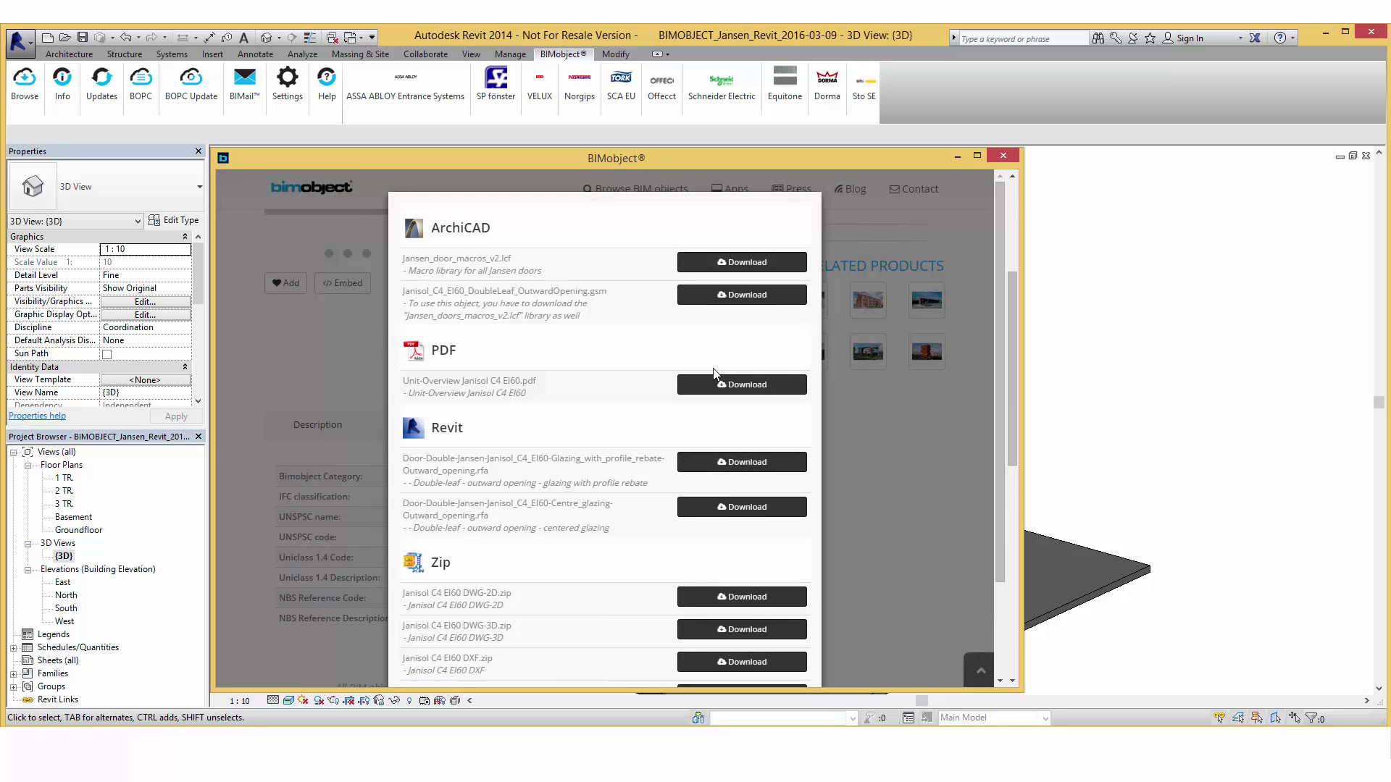
scroll(1001, 325, down, 3)
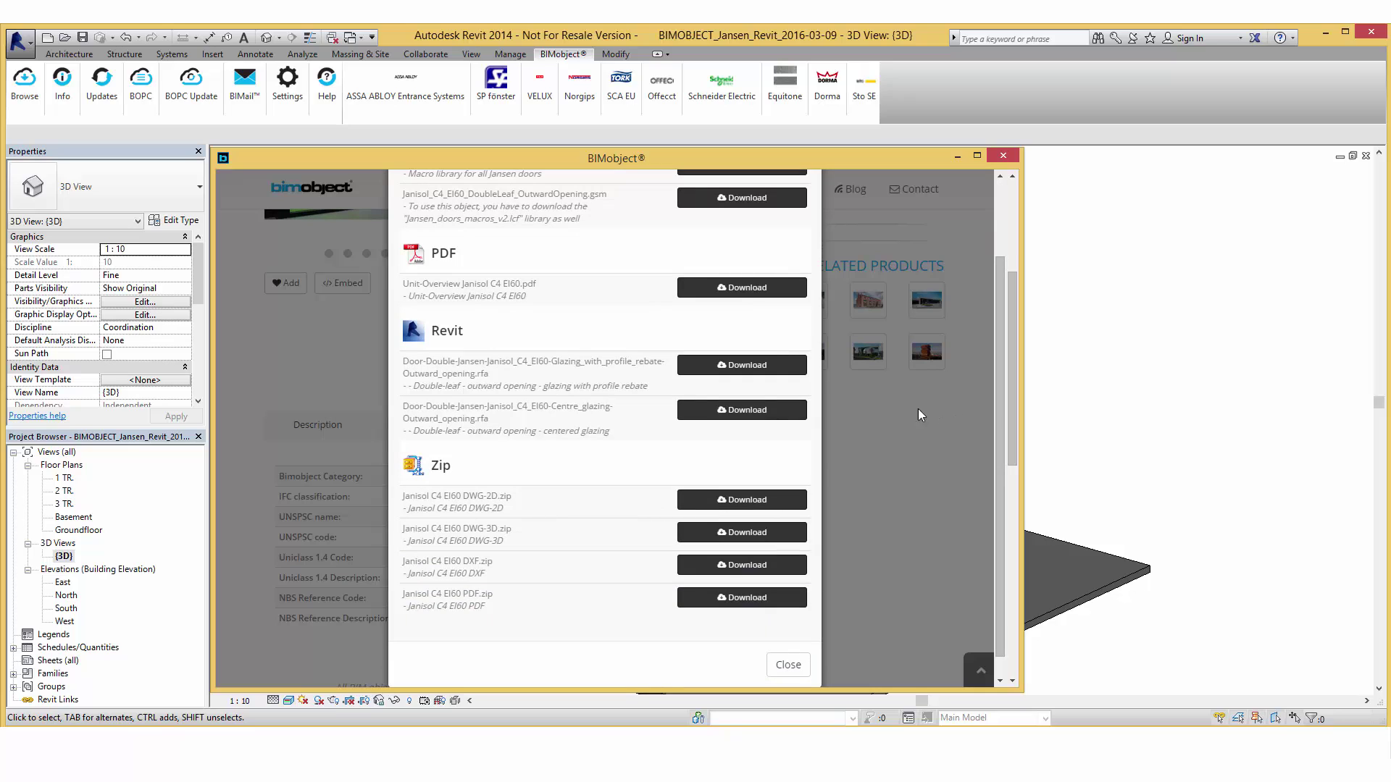
drag(553, 366, 557, 431)
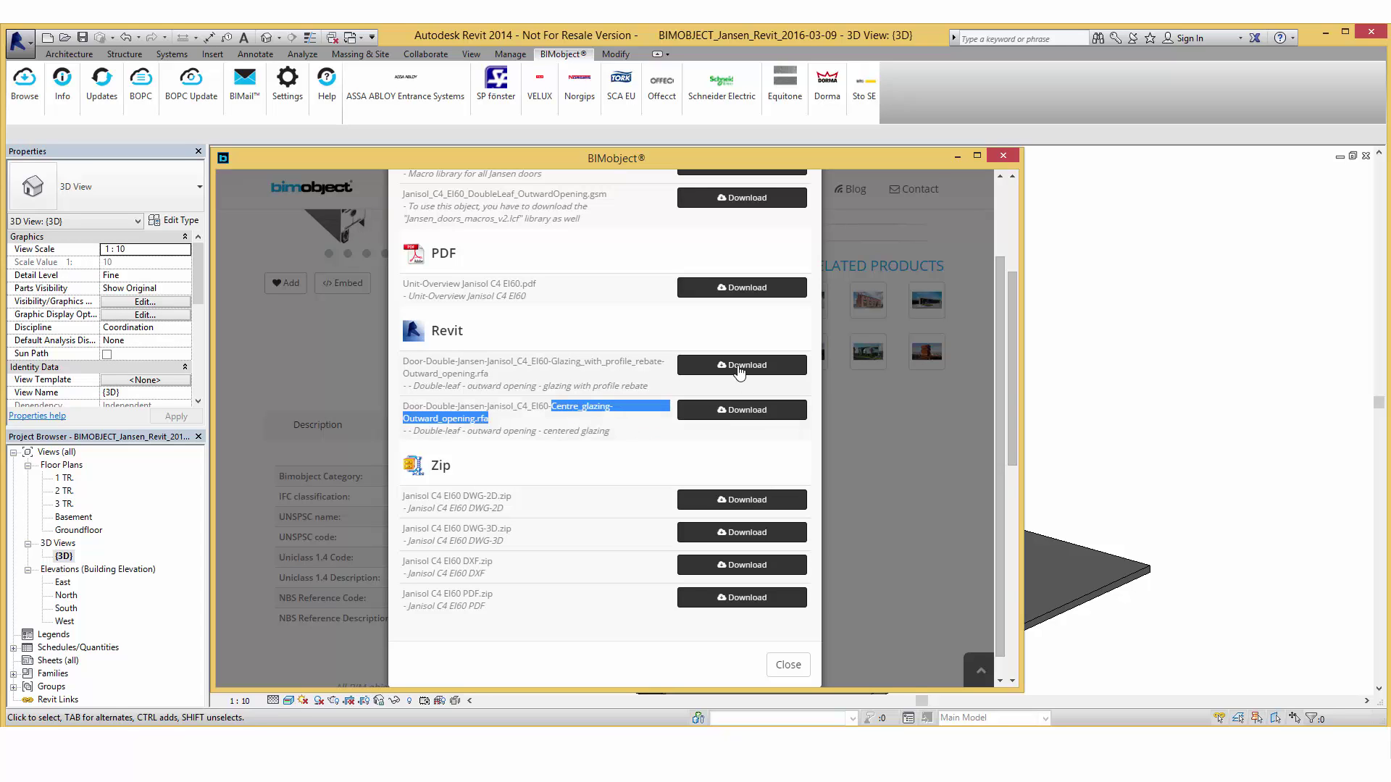
click(1000, 157)
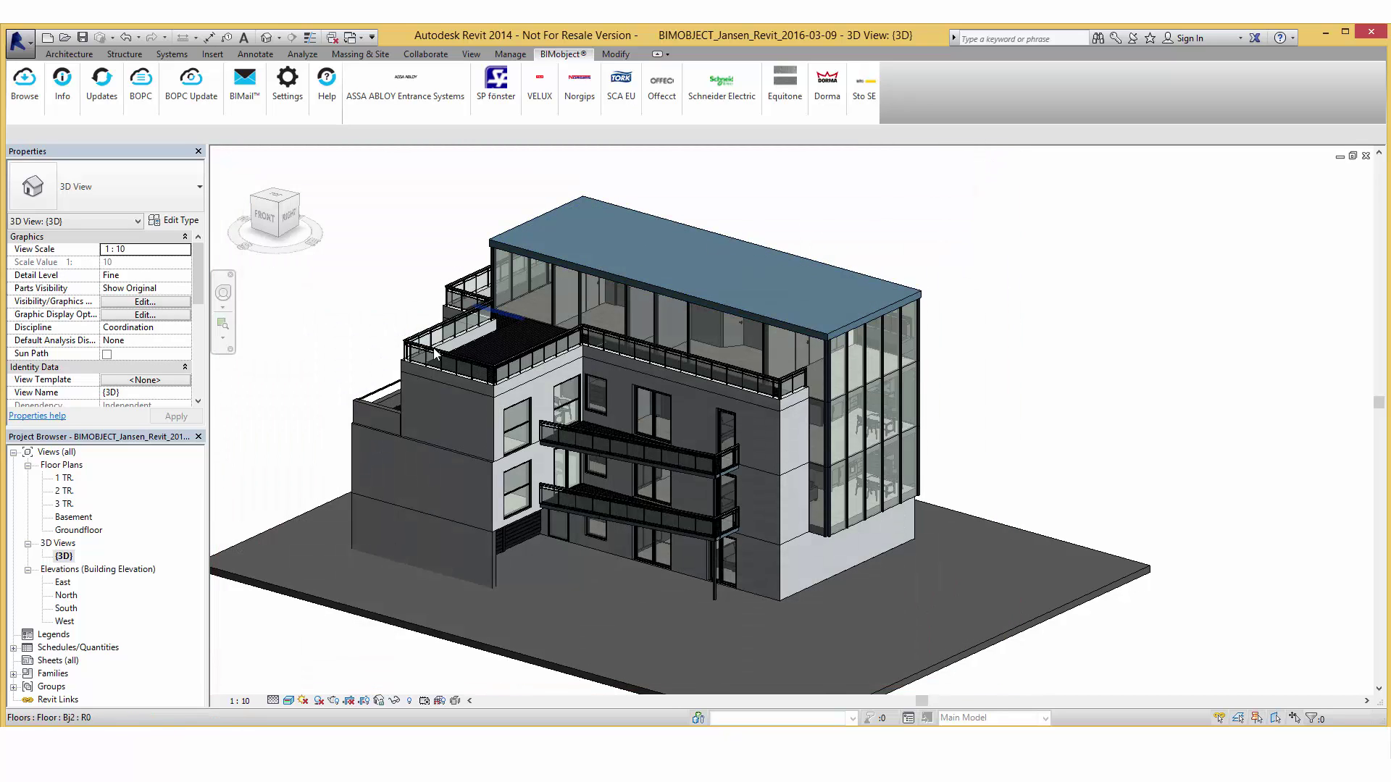
Step: Place the uncoated double Janisol C4 EI60 centre-glazing door in a Groundfloor plan wall
double_click(80, 530)
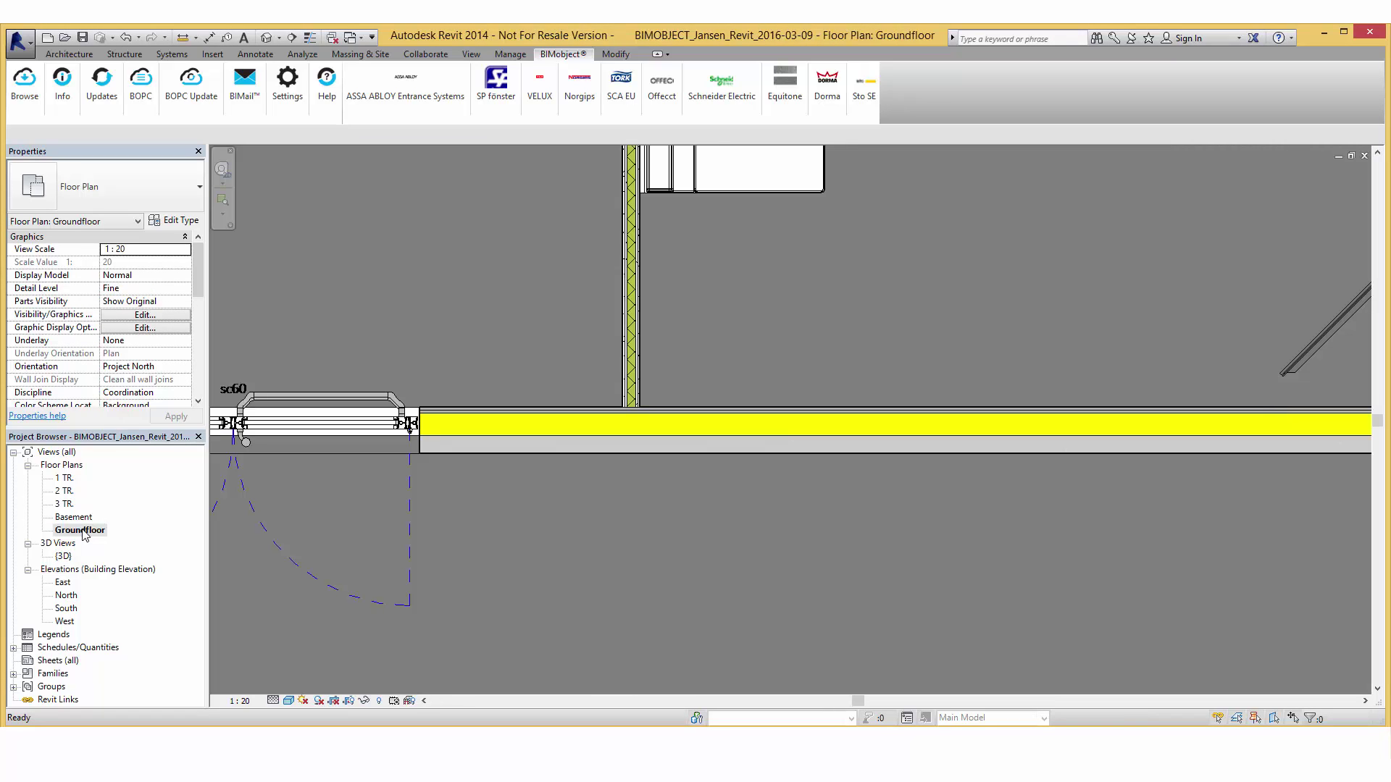
click(69, 54)
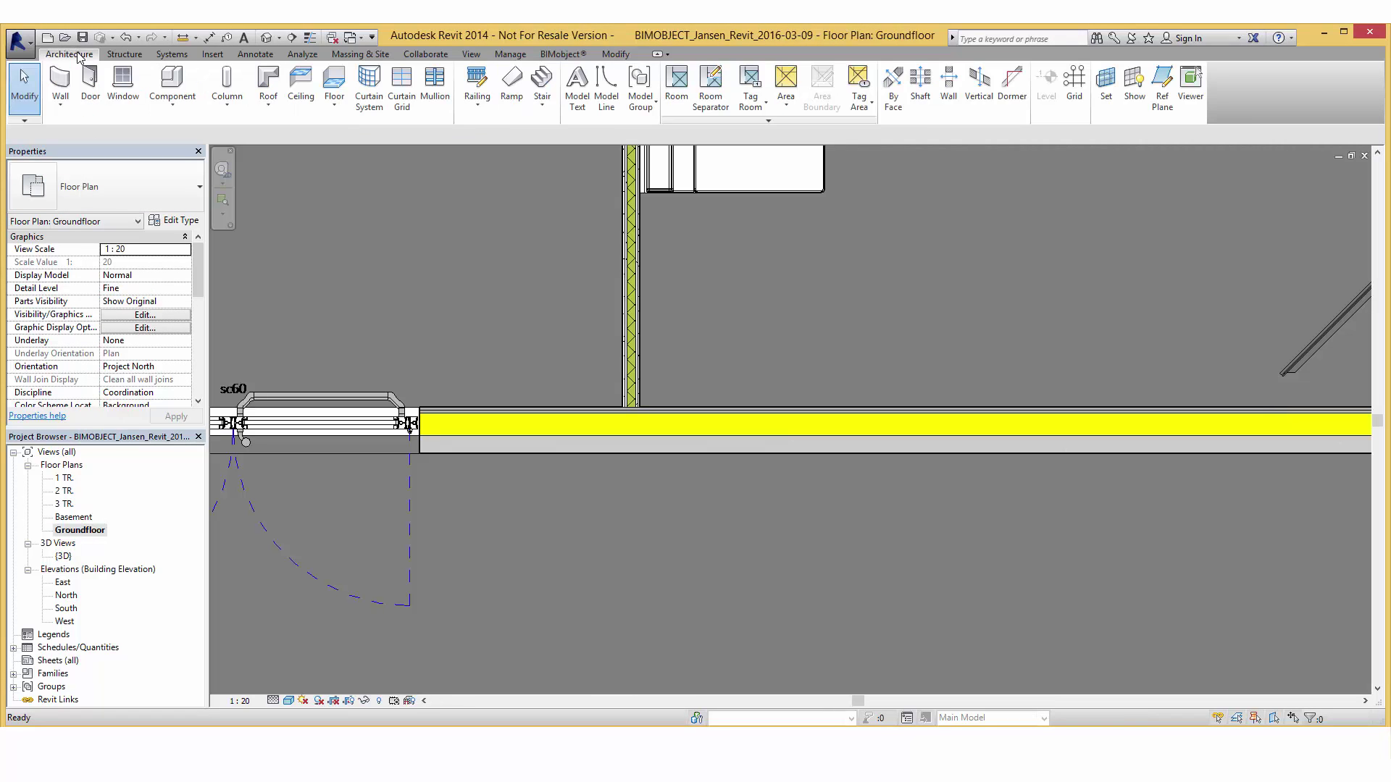
click(90, 81)
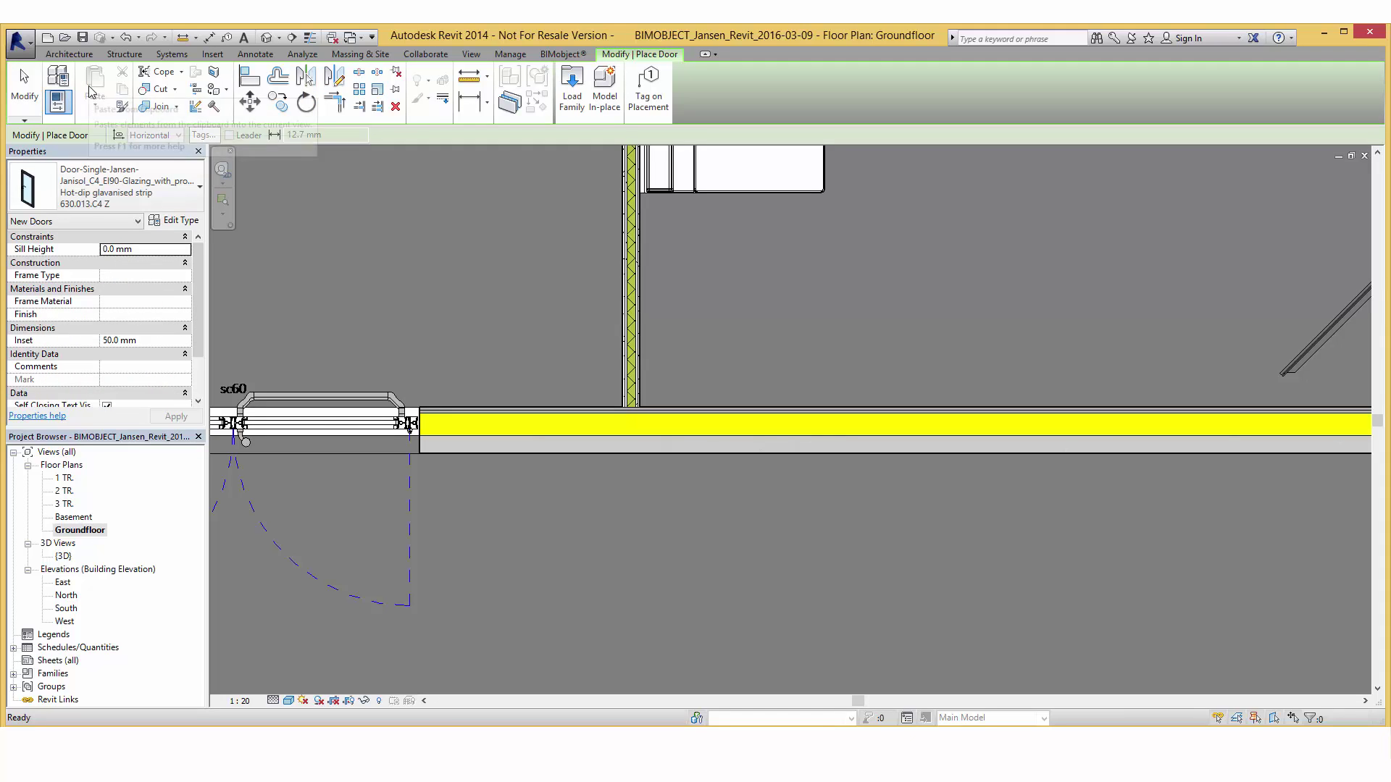
click(92, 182)
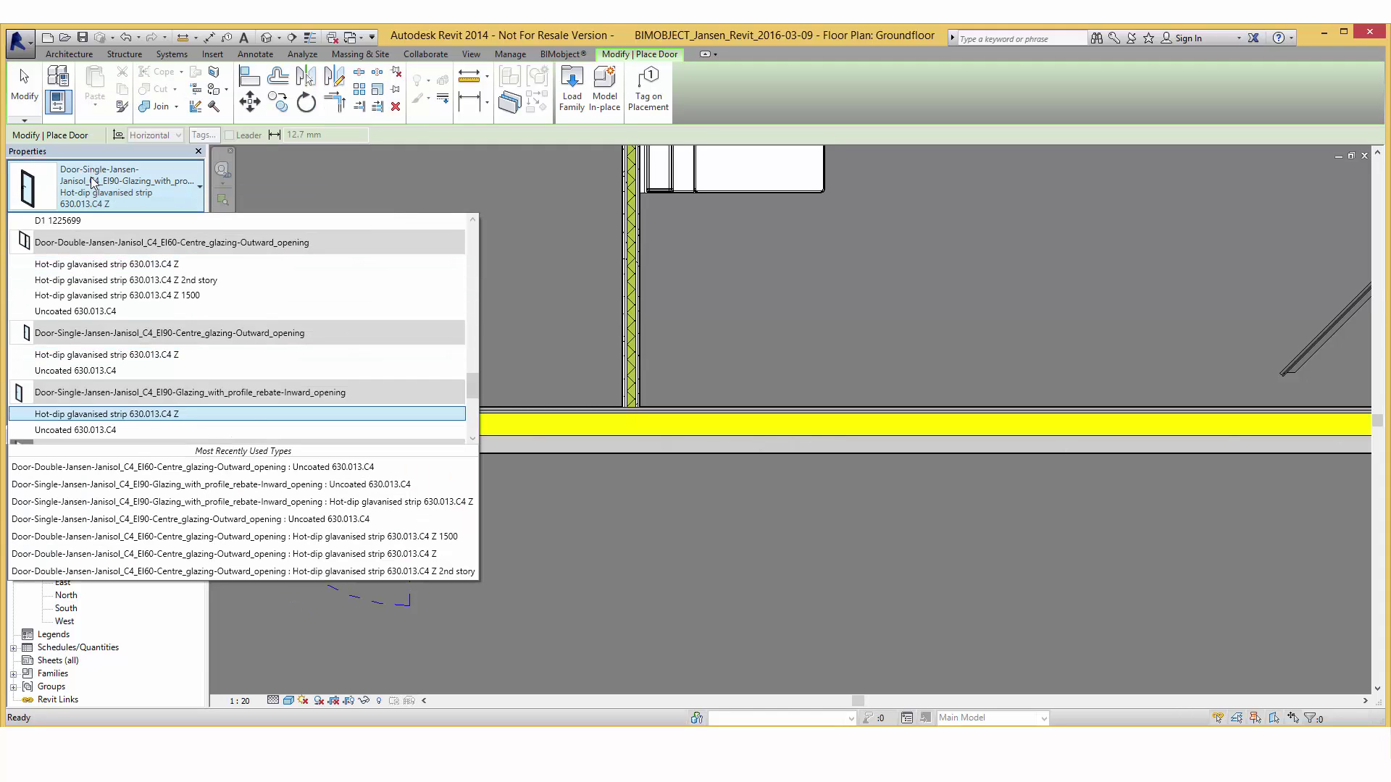
click(90, 312)
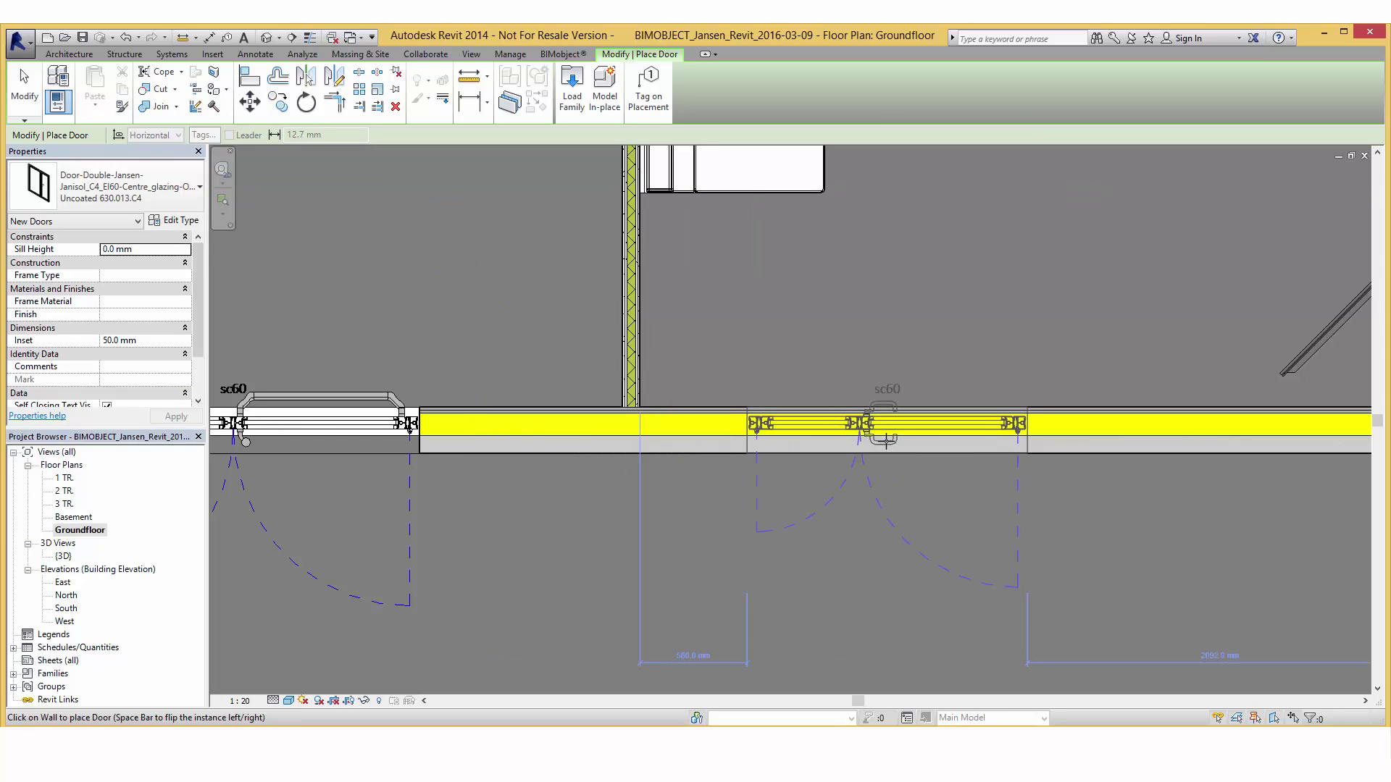
click(885, 440)
key(Escape)
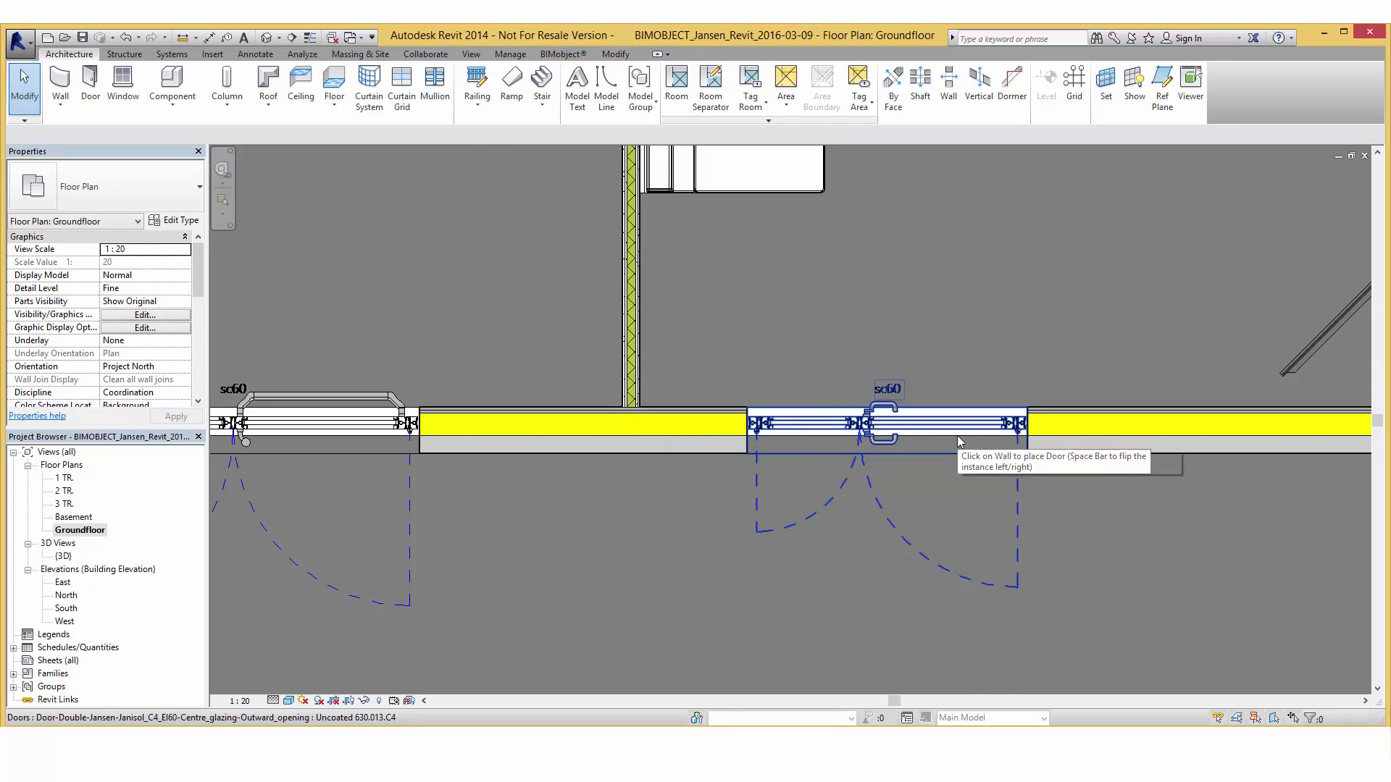
Step: Select the placed door, hide its sc60 self-closing text, and open its type properties
scroll(953, 433, up, 4)
click(843, 415)
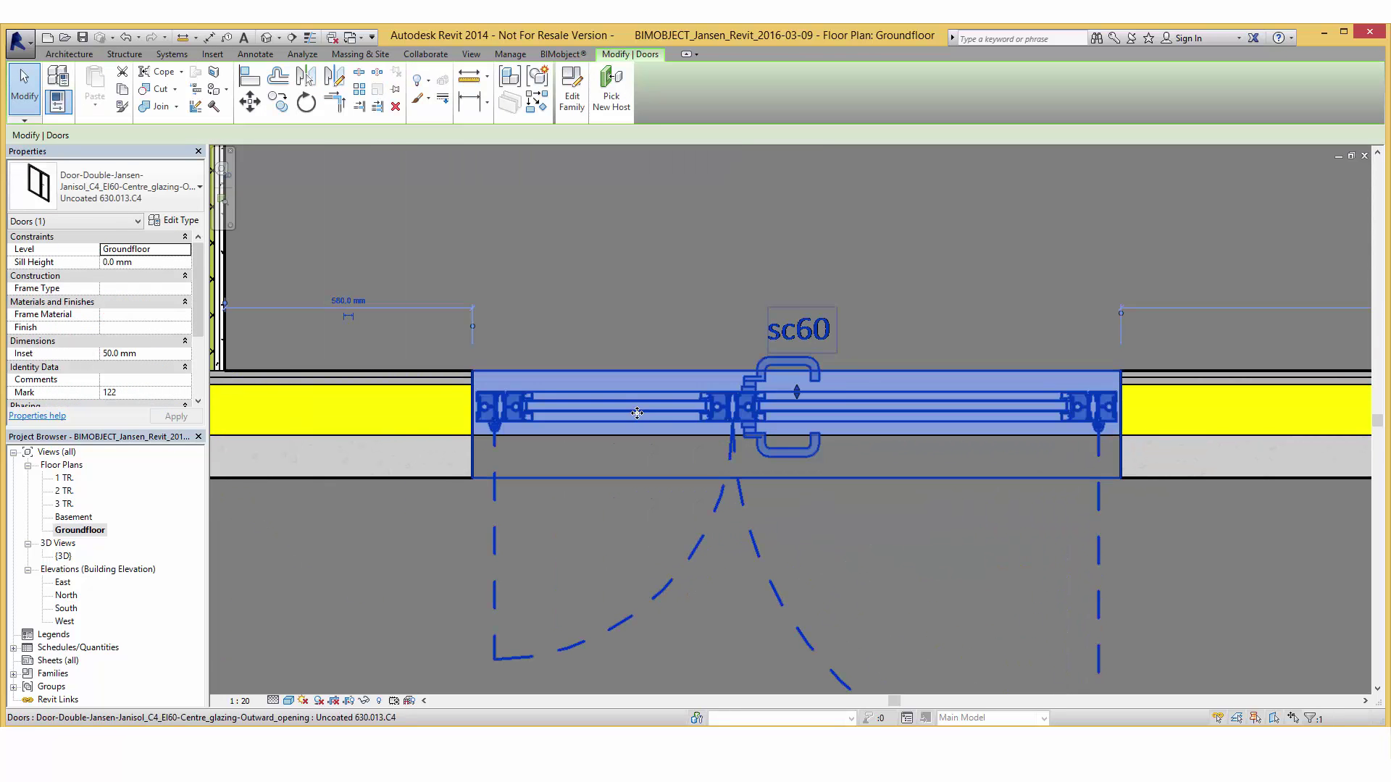
scroll(153, 366, down, 3)
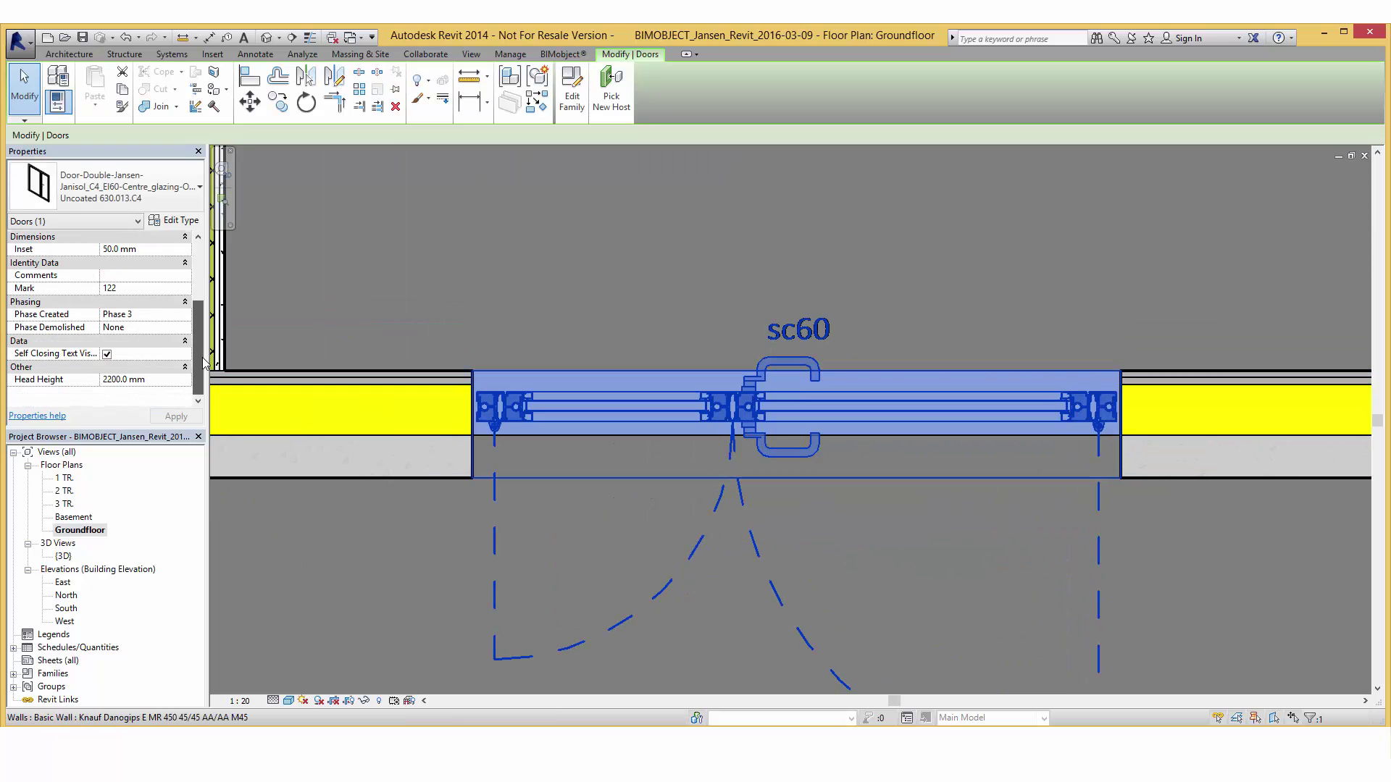
click(107, 354)
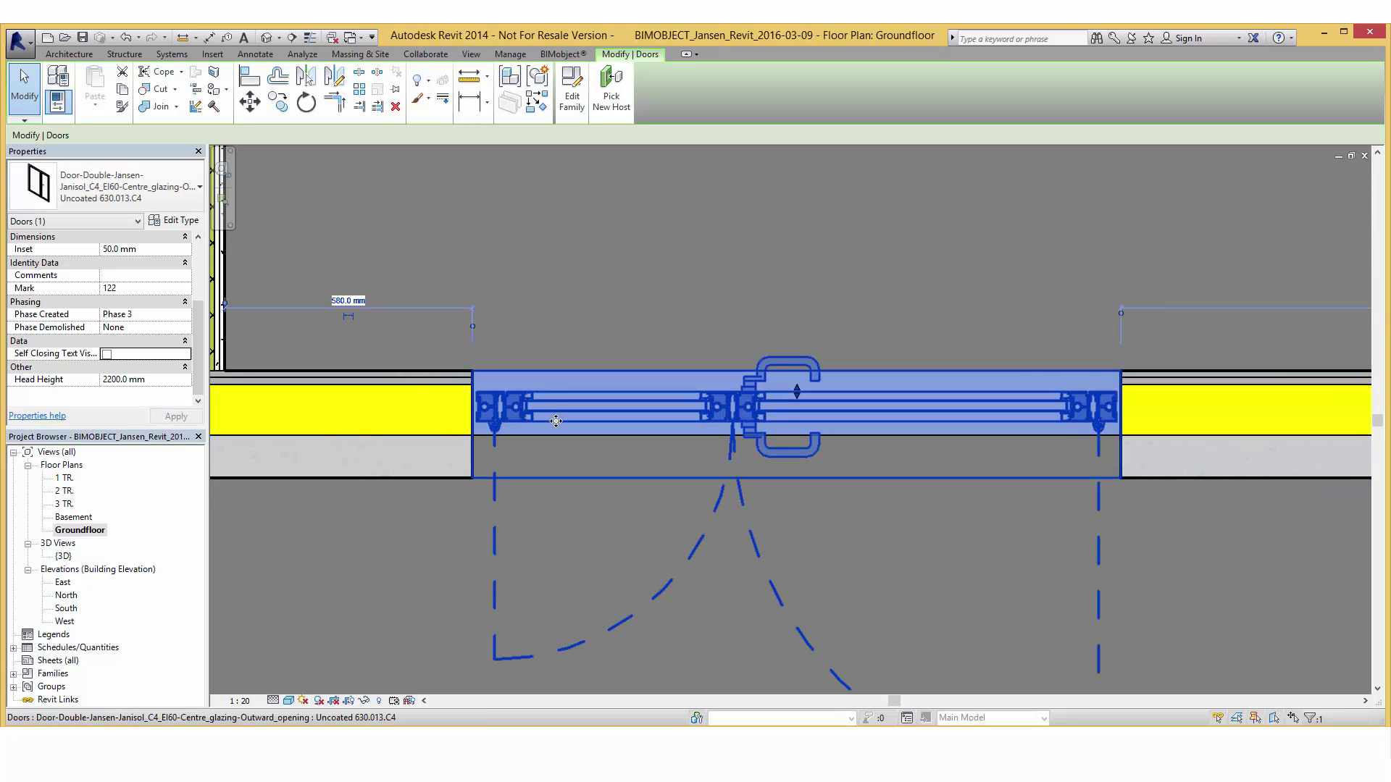
click(181, 221)
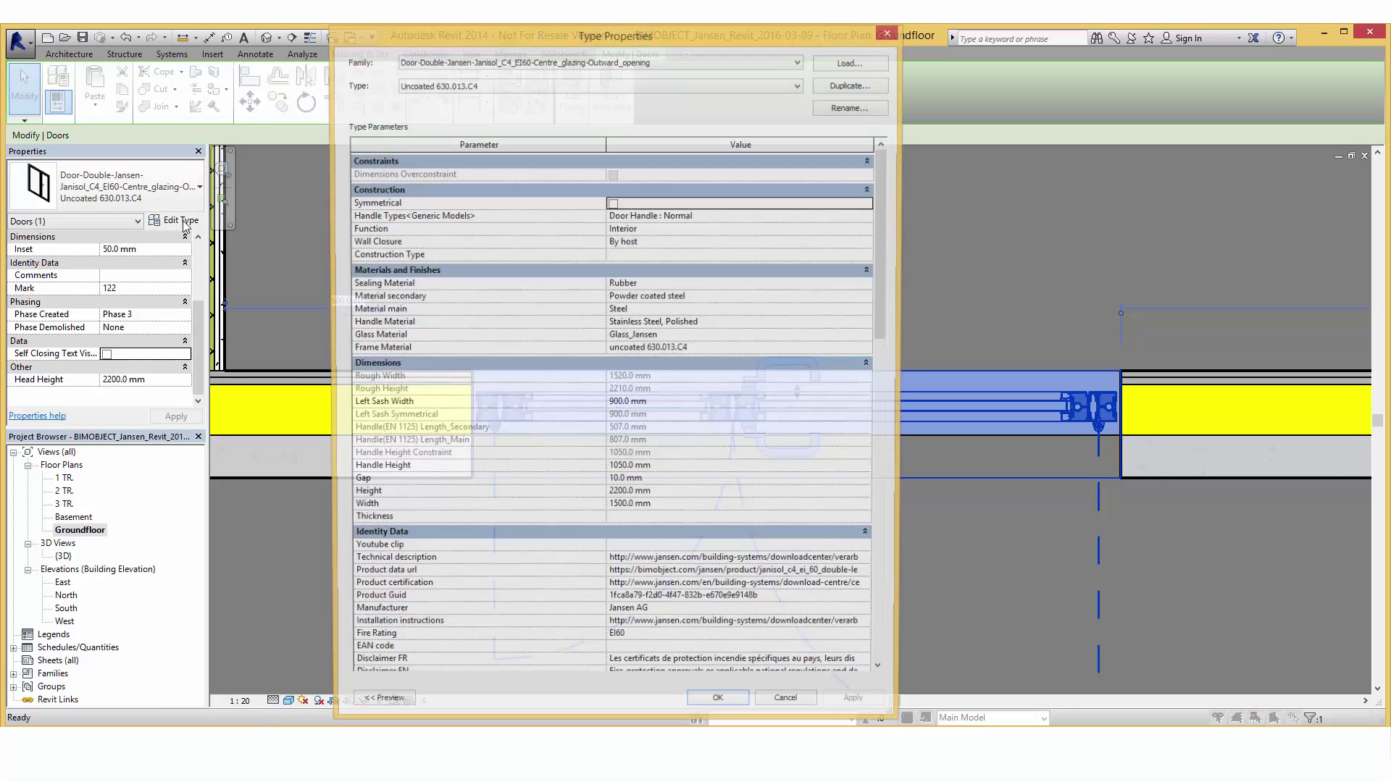
Step: Set the door type's handle to Door Handle : Panic B EN 1125
click(864, 216)
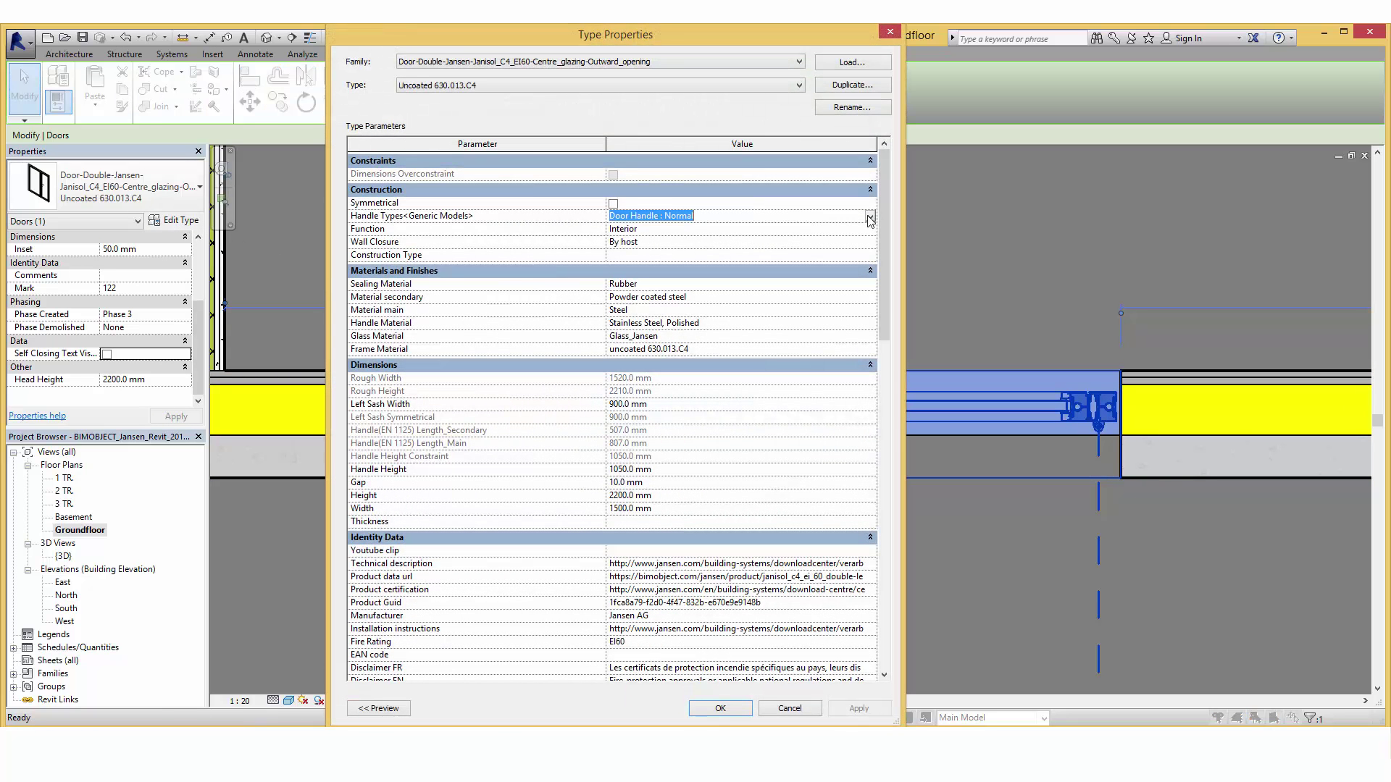
click(870, 216)
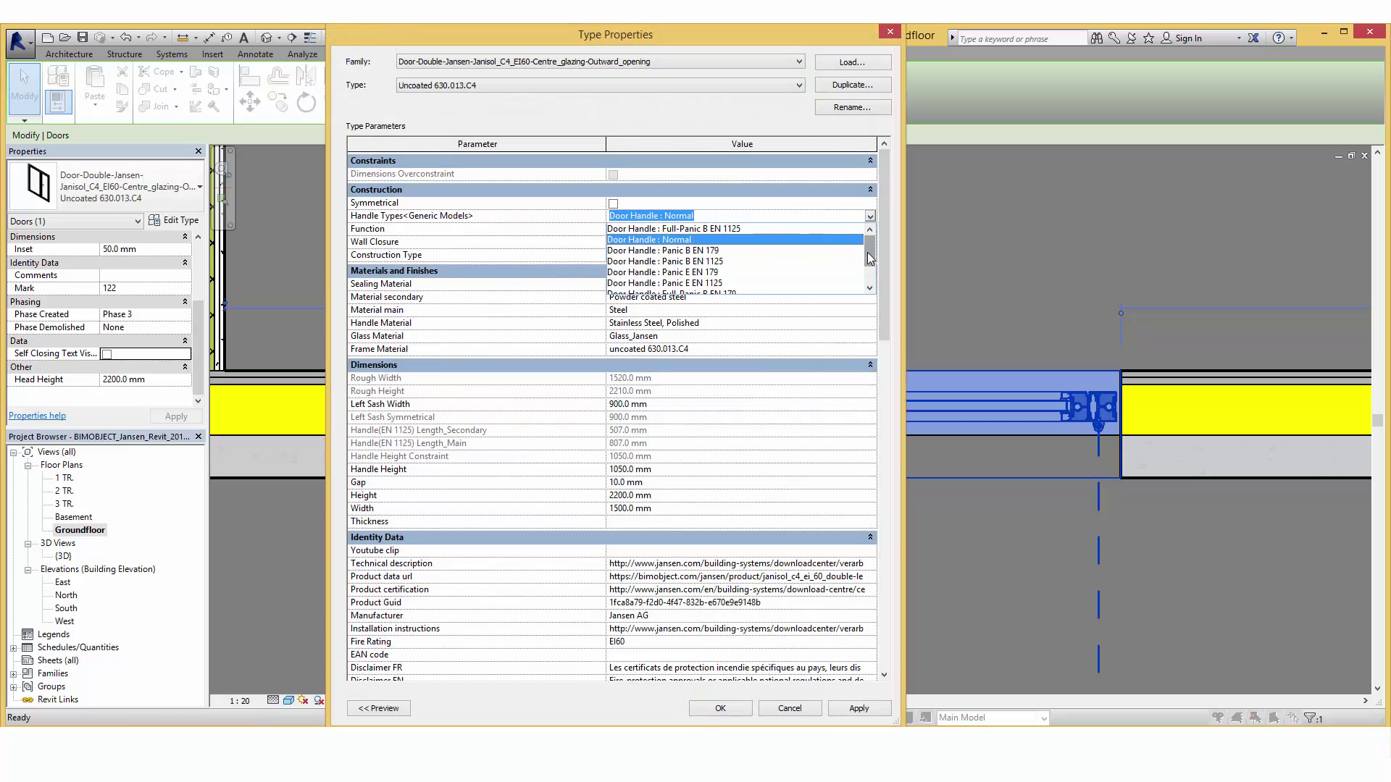
mouse_move(869, 255)
mouse_down()
mouse_move(869, 284)
mouse_move(870, 255)
mouse_up()
click(713, 261)
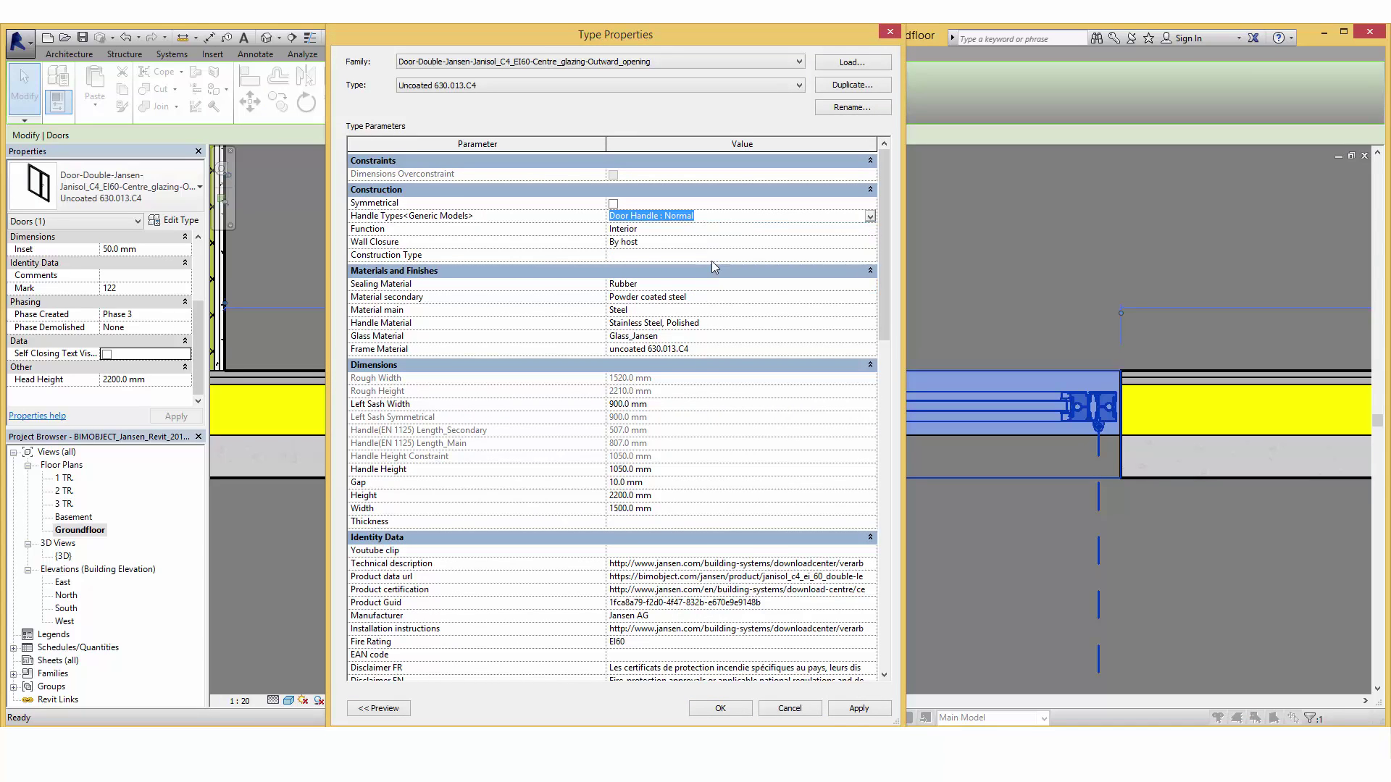
scroll(864, 349, down, 4)
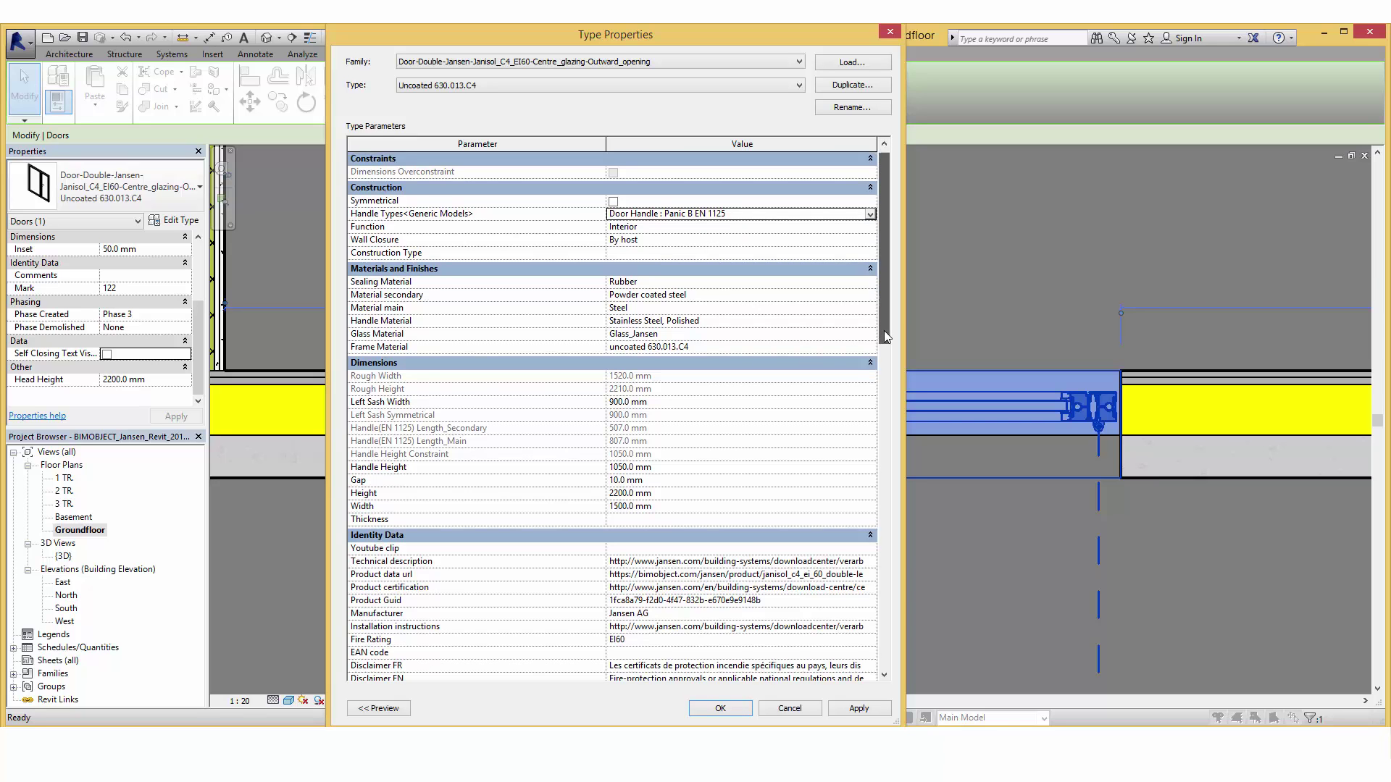
drag(875, 384, 837, 320)
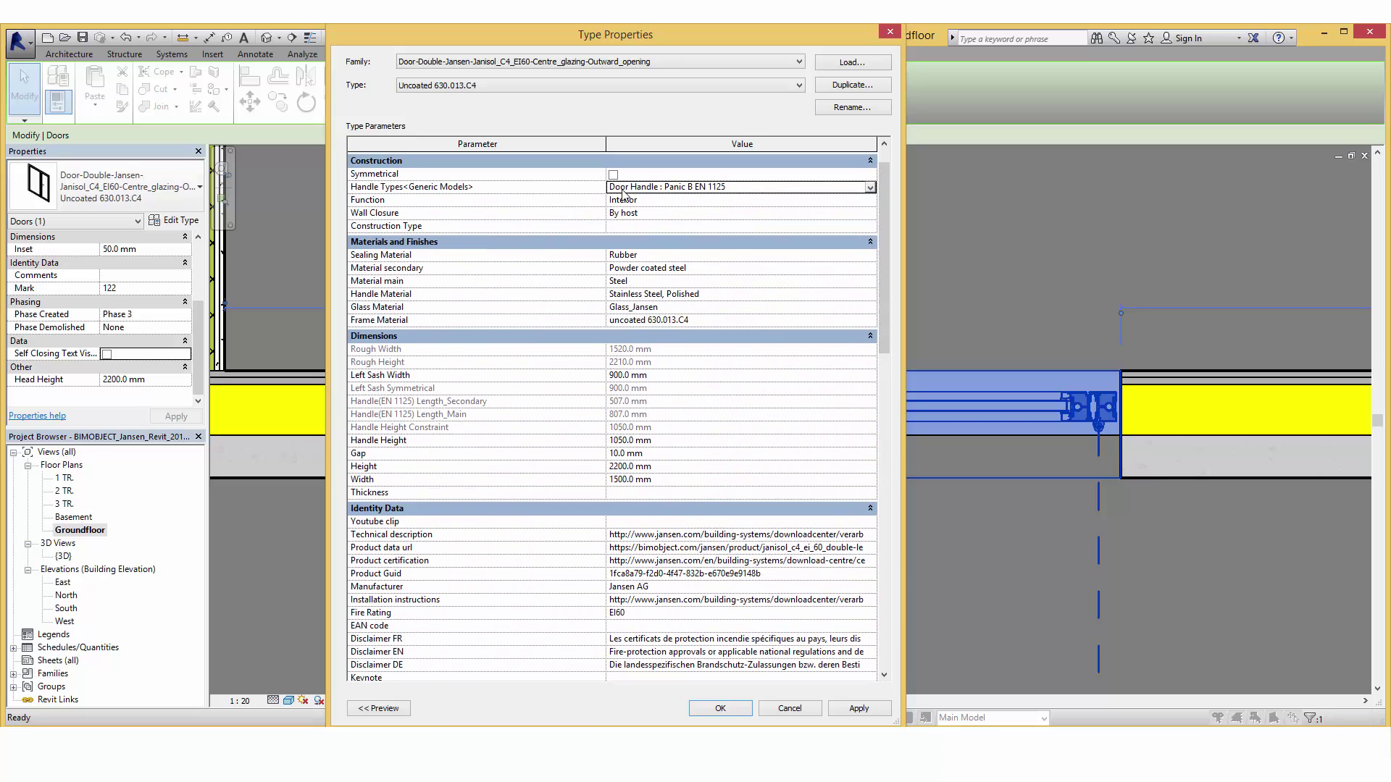
Step: Make the sashes non-symmetrical with a 1000 mm left sash width and apply
click(613, 175)
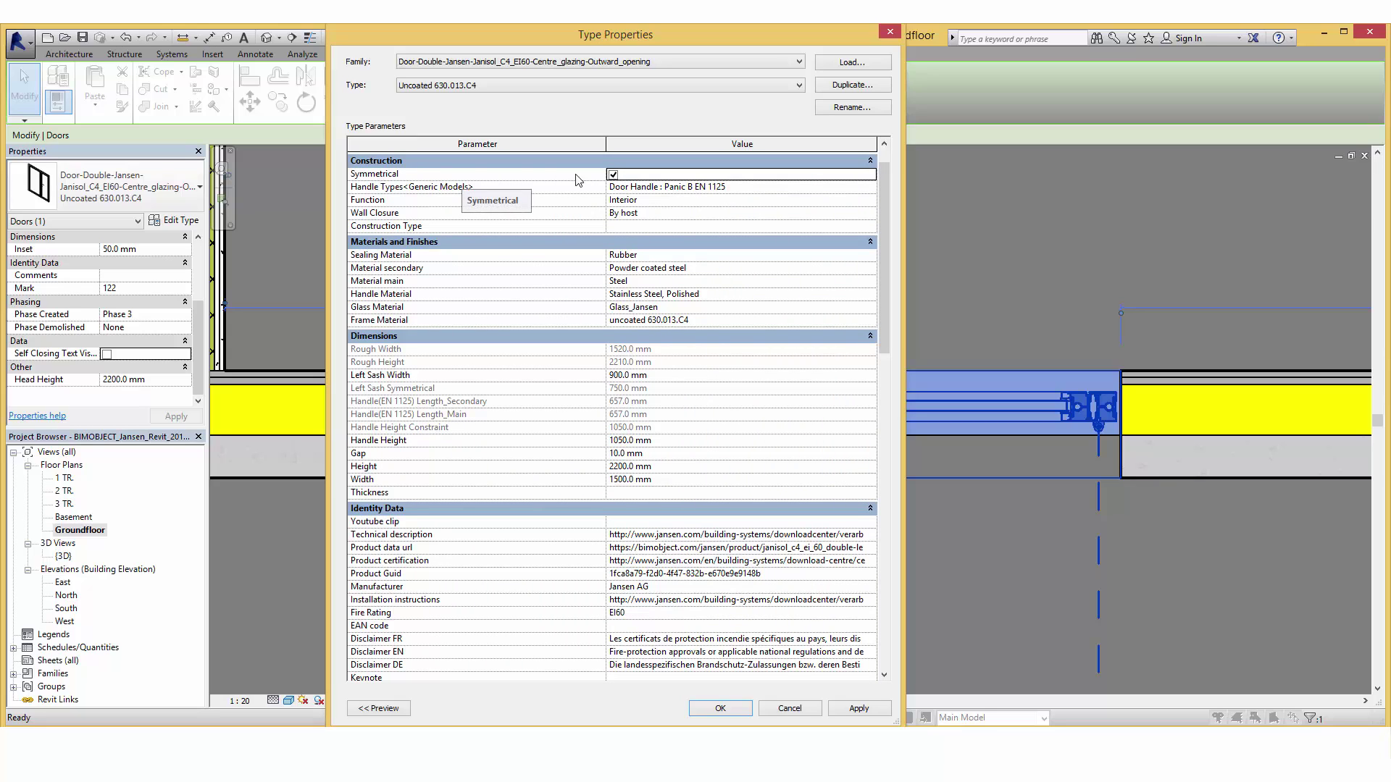
click(613, 175)
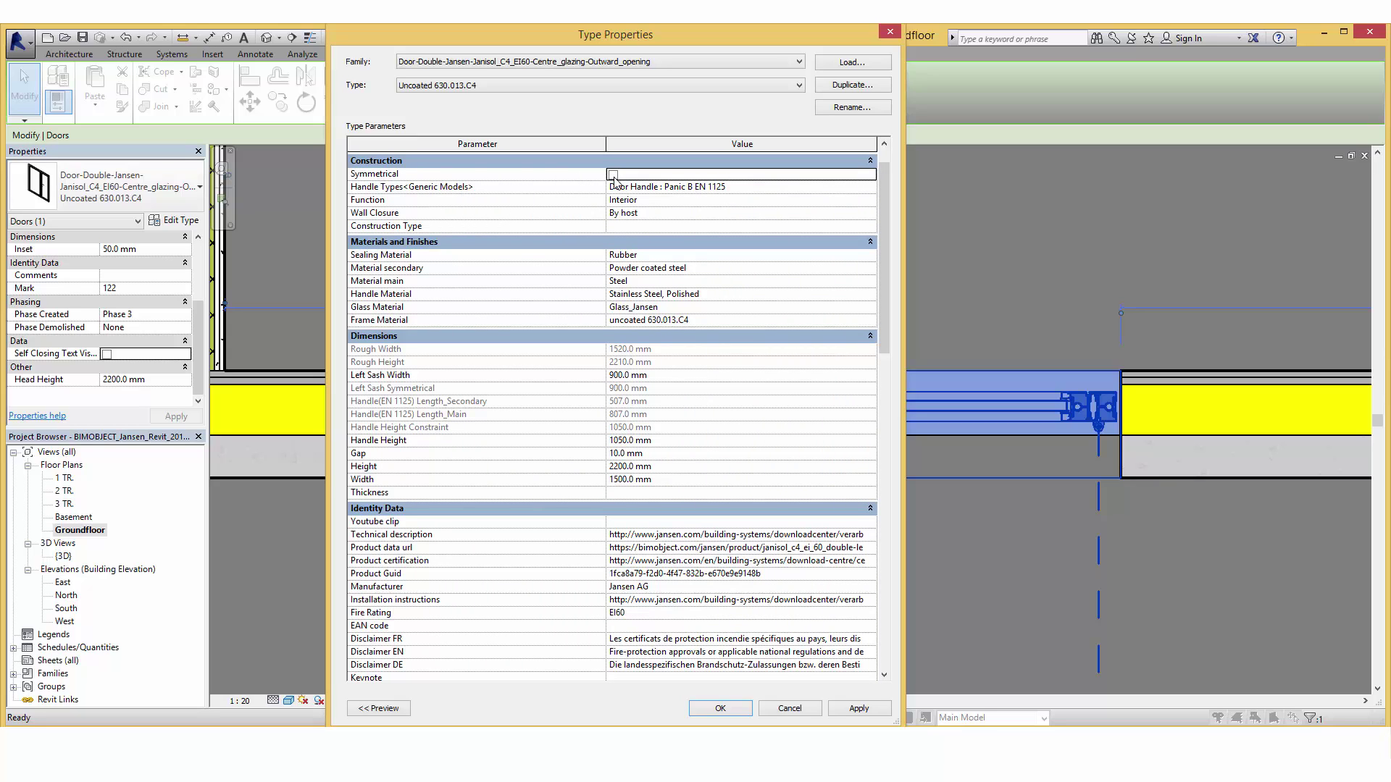
click(624, 376)
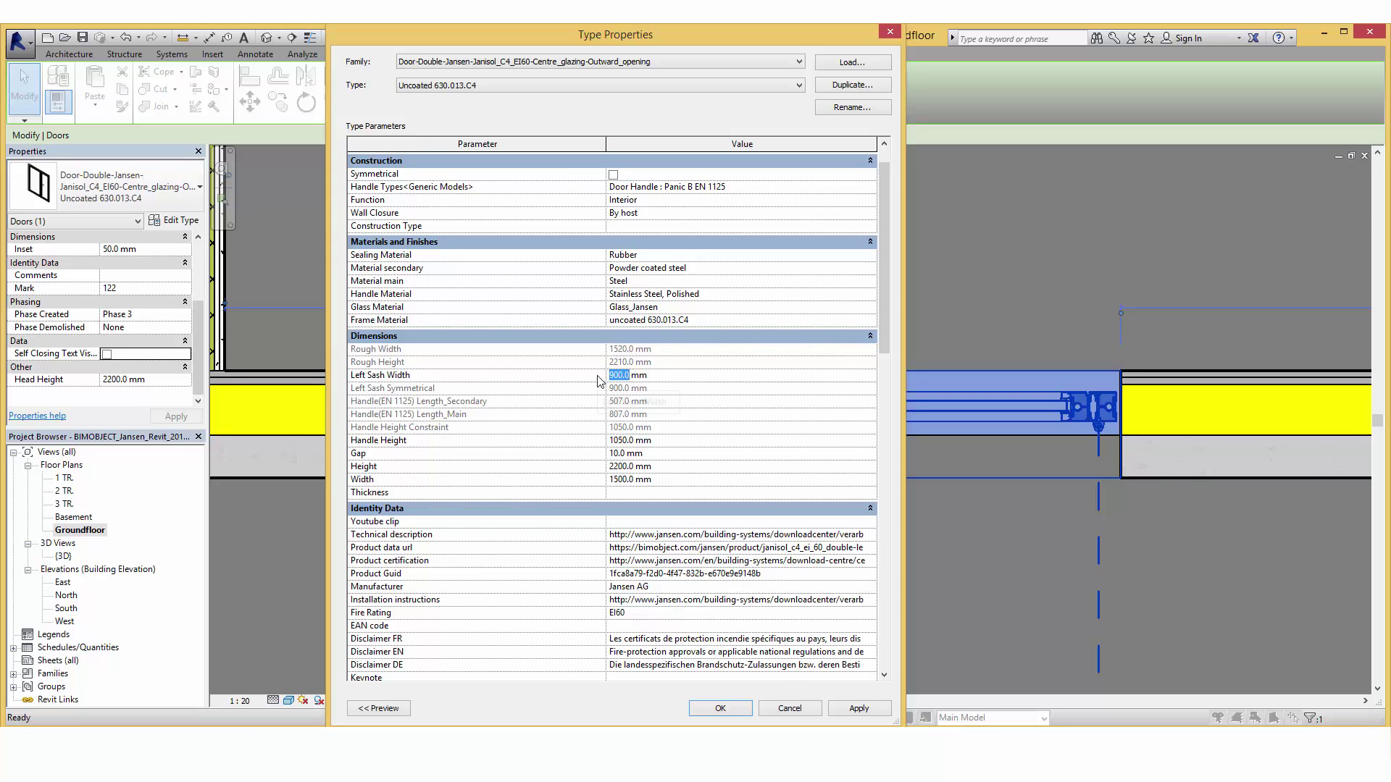
text(1000)
key(Return)
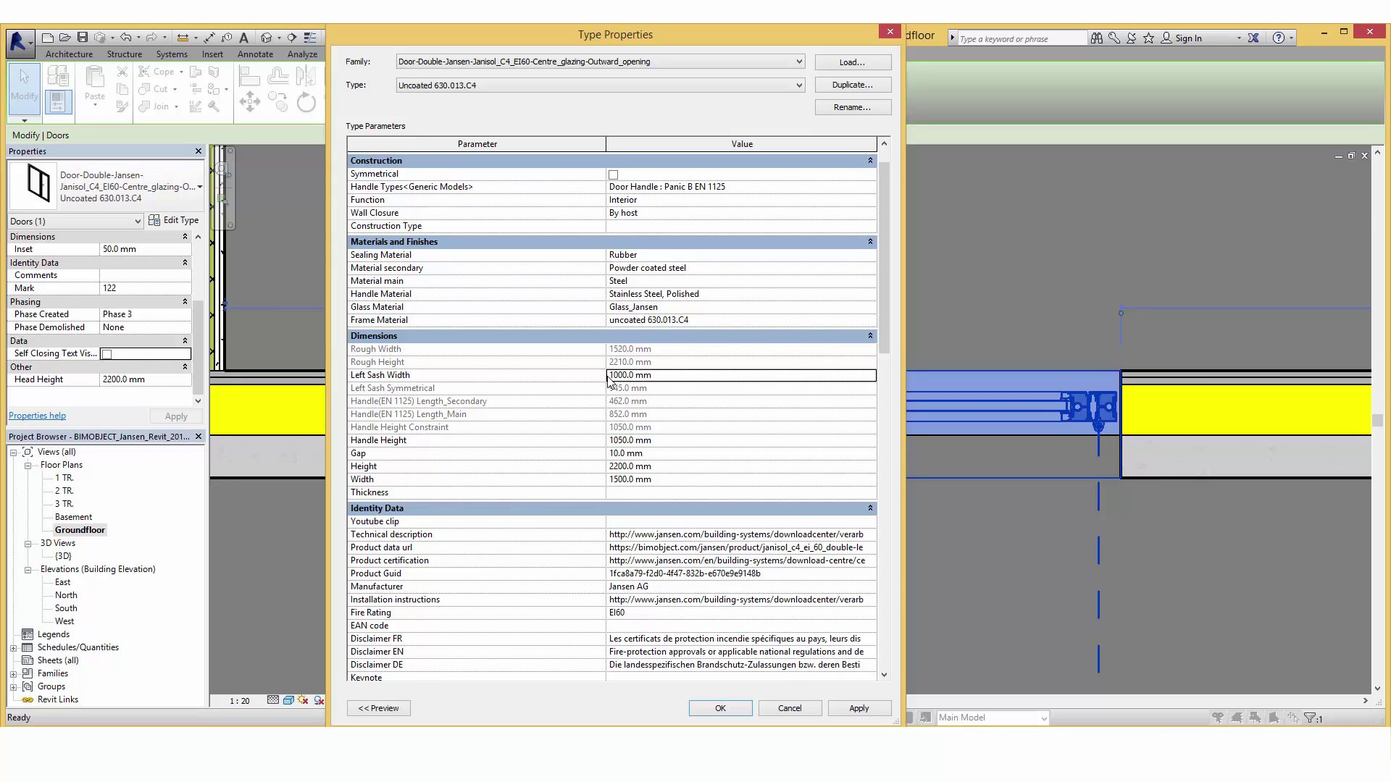
click(721, 708)
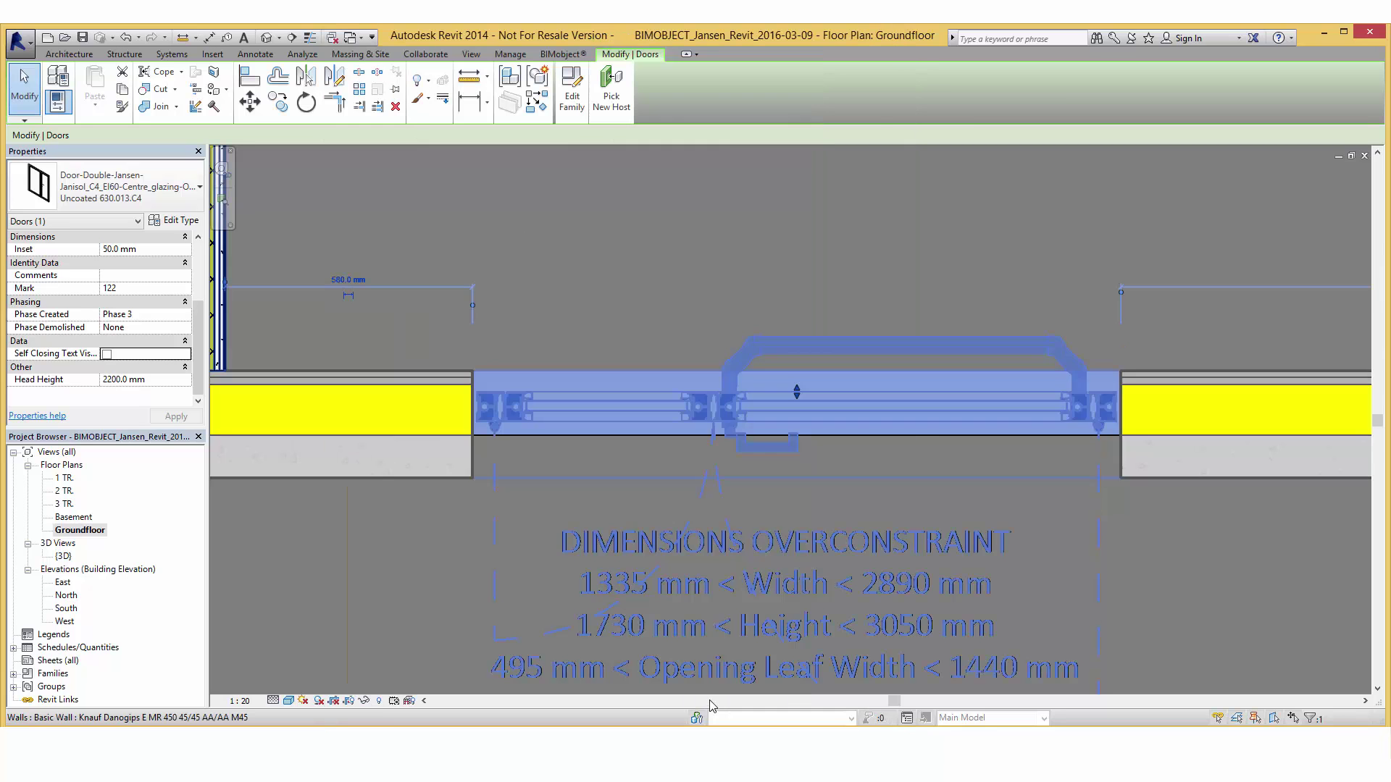
Step: Reselect the door and change its left sash width to 800 mm, clearing the overconstraint warning
click(1159, 582)
scroll(837, 490, down, 4)
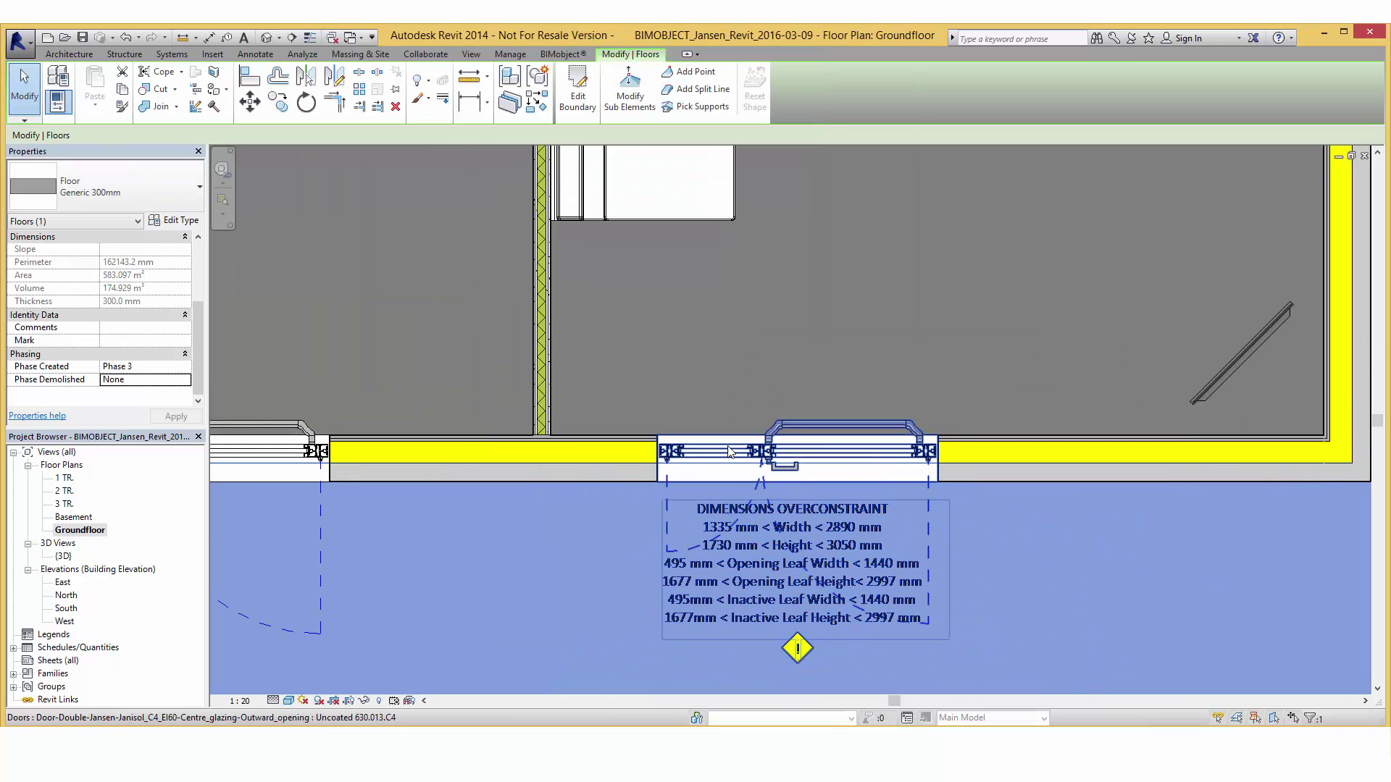
click(772, 455)
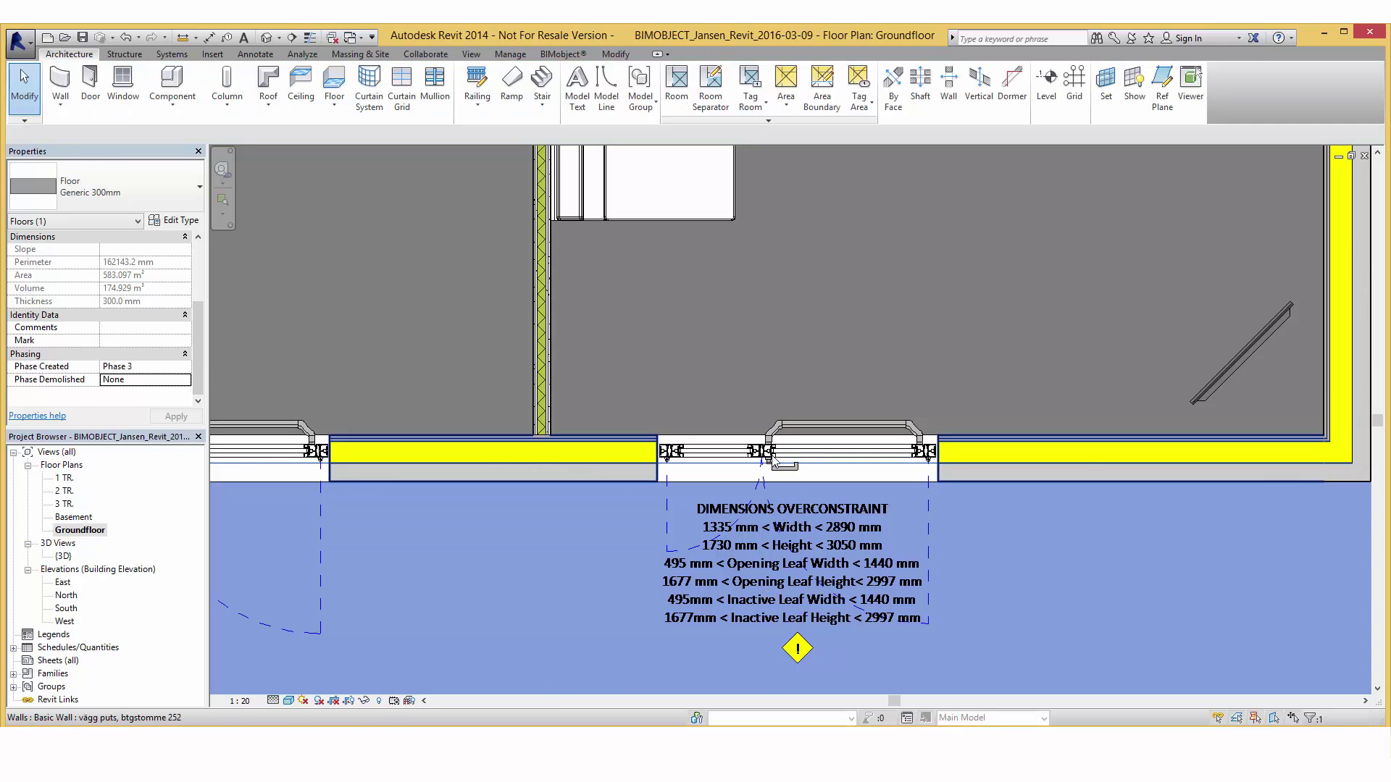
click(174, 221)
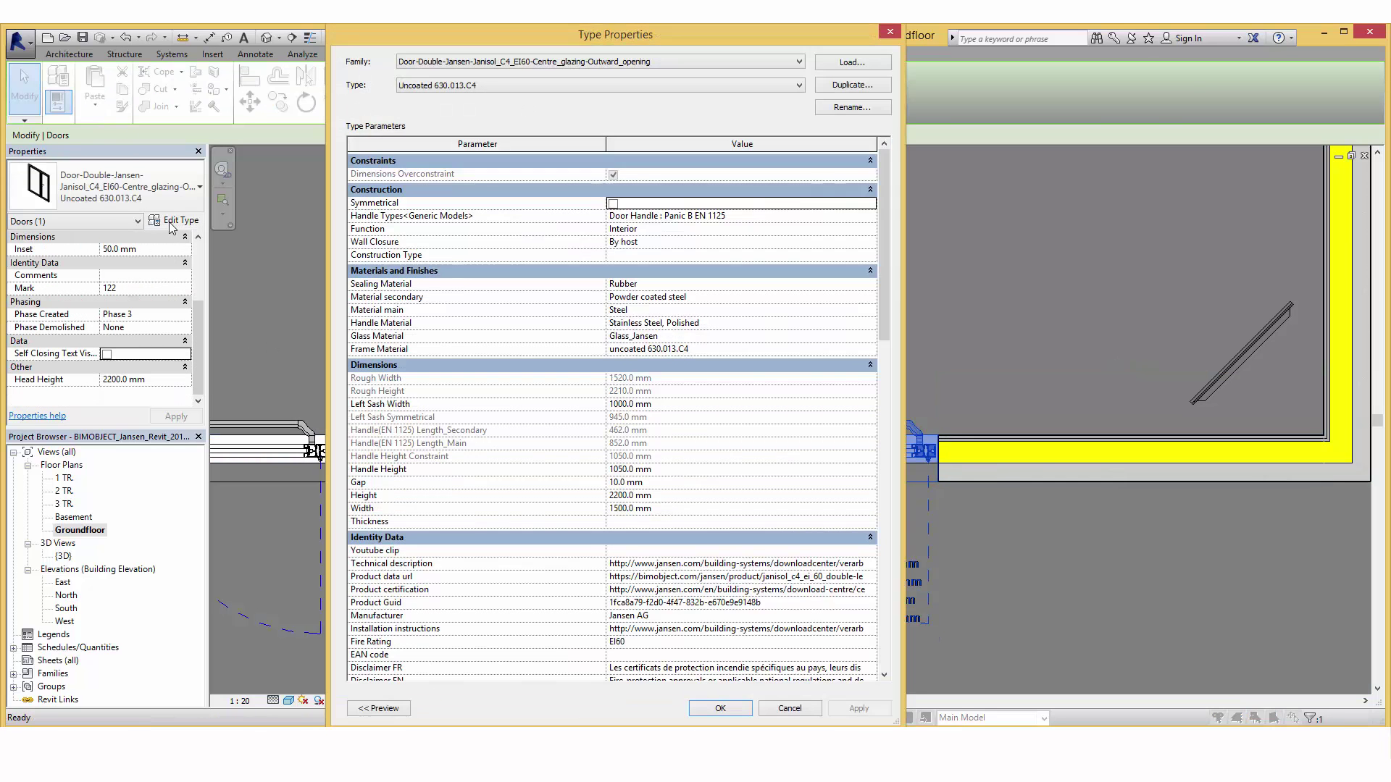
click(654, 407)
text(800)
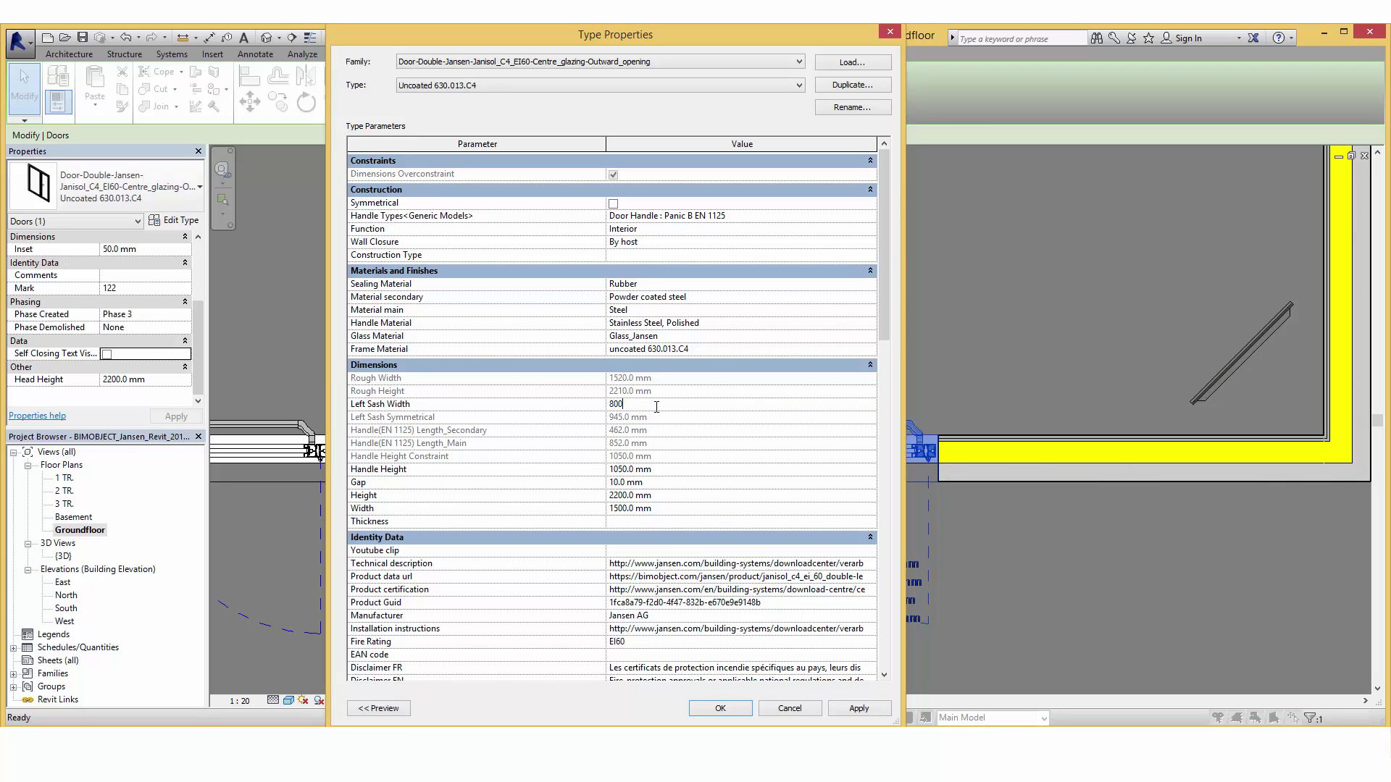
key(Return)
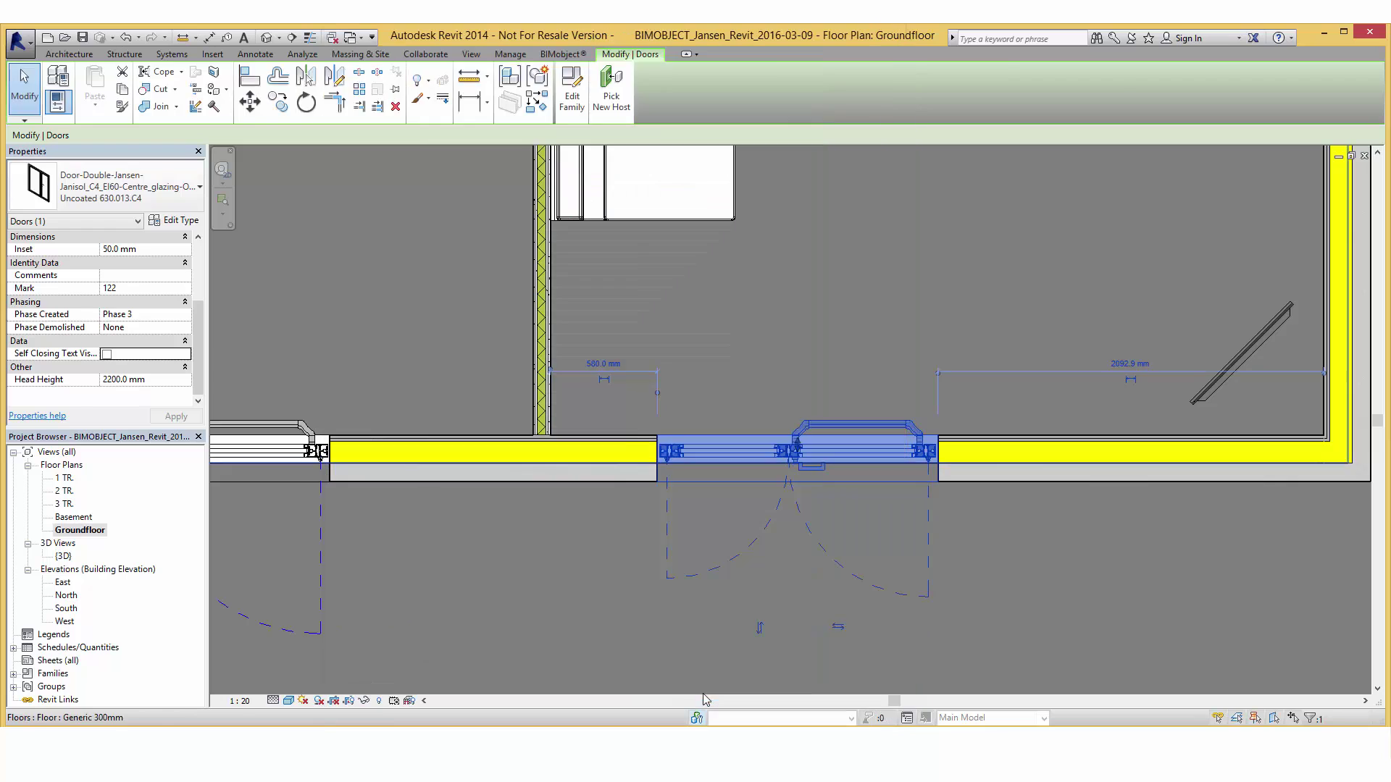
click(878, 583)
click(853, 458)
Step: Clear the selection and toggle Thin Lines with TL
scroll(936, 457, up, 3)
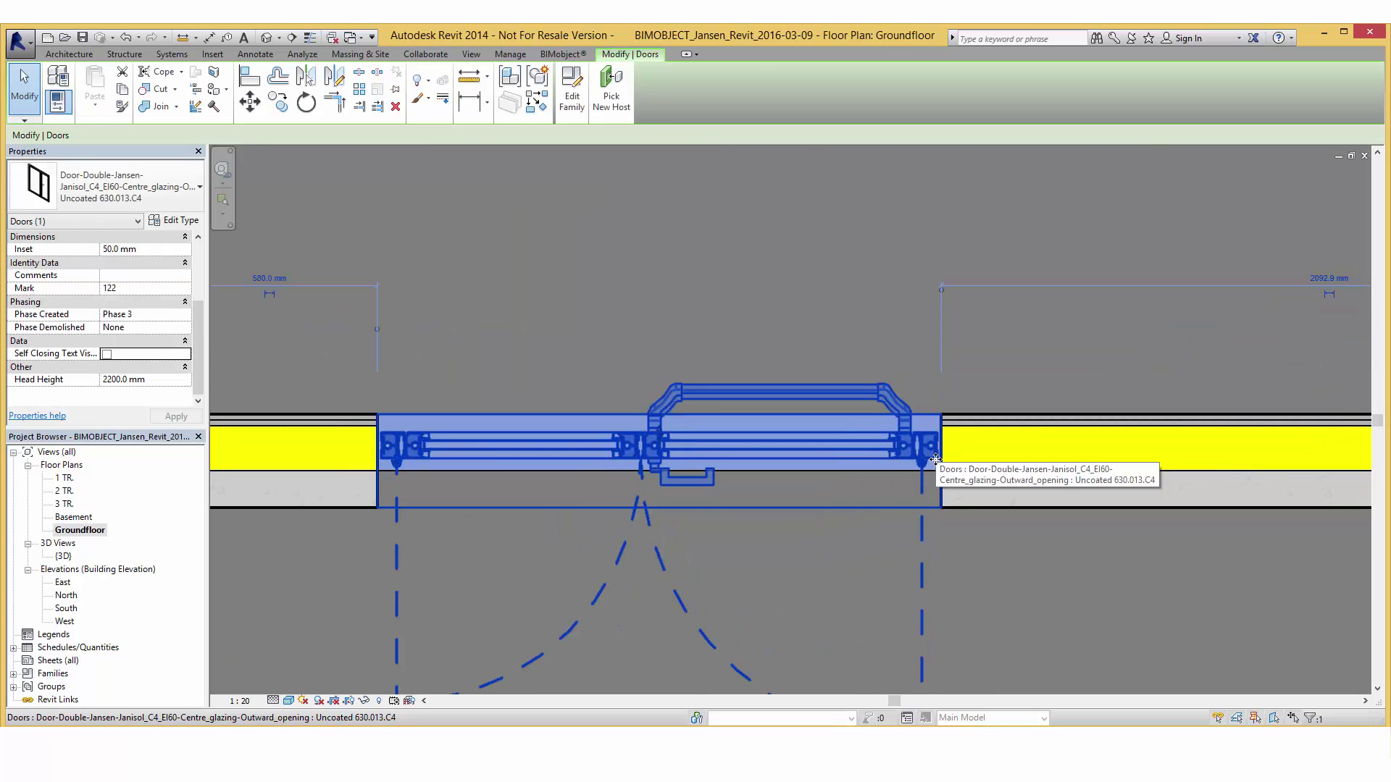
click(962, 547)
click(358, 181)
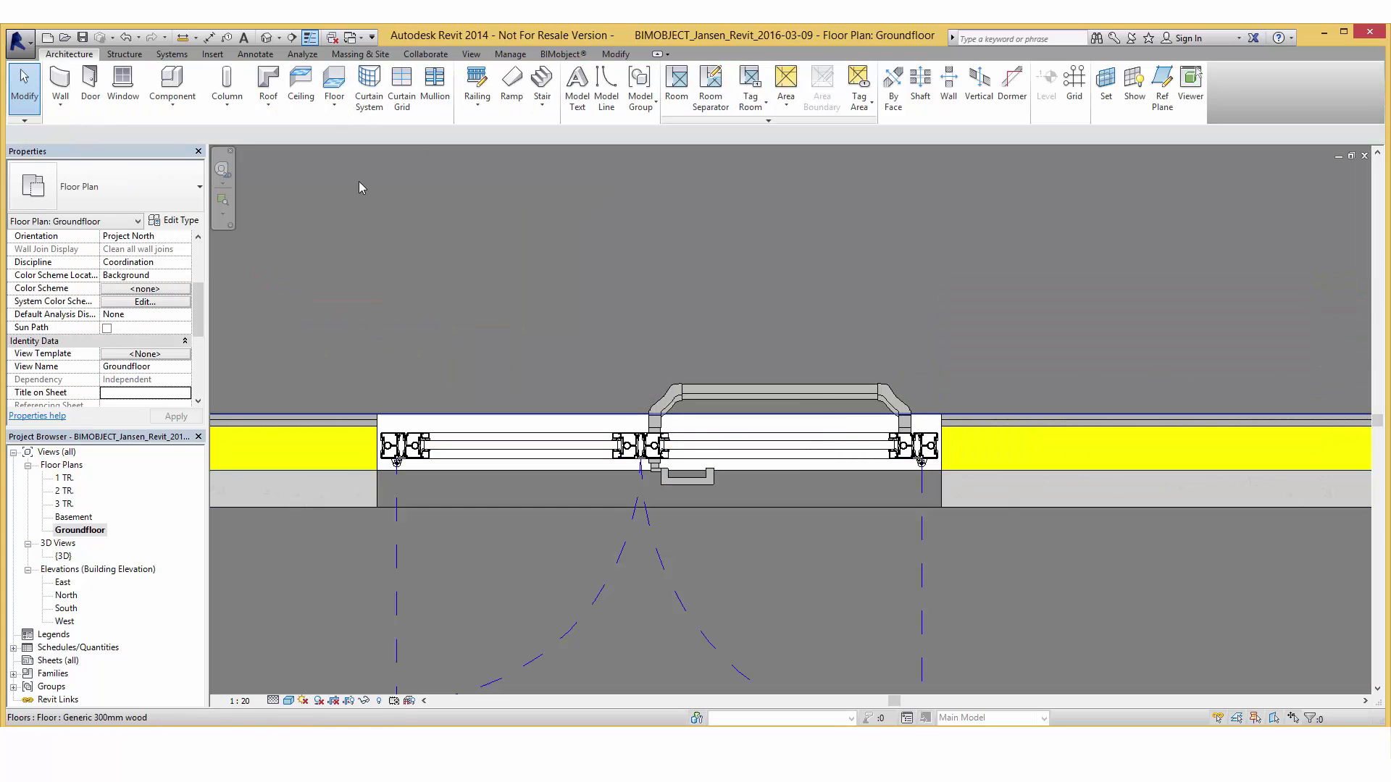
key(t)
key(l)
scroll(414, 466, up, 3)
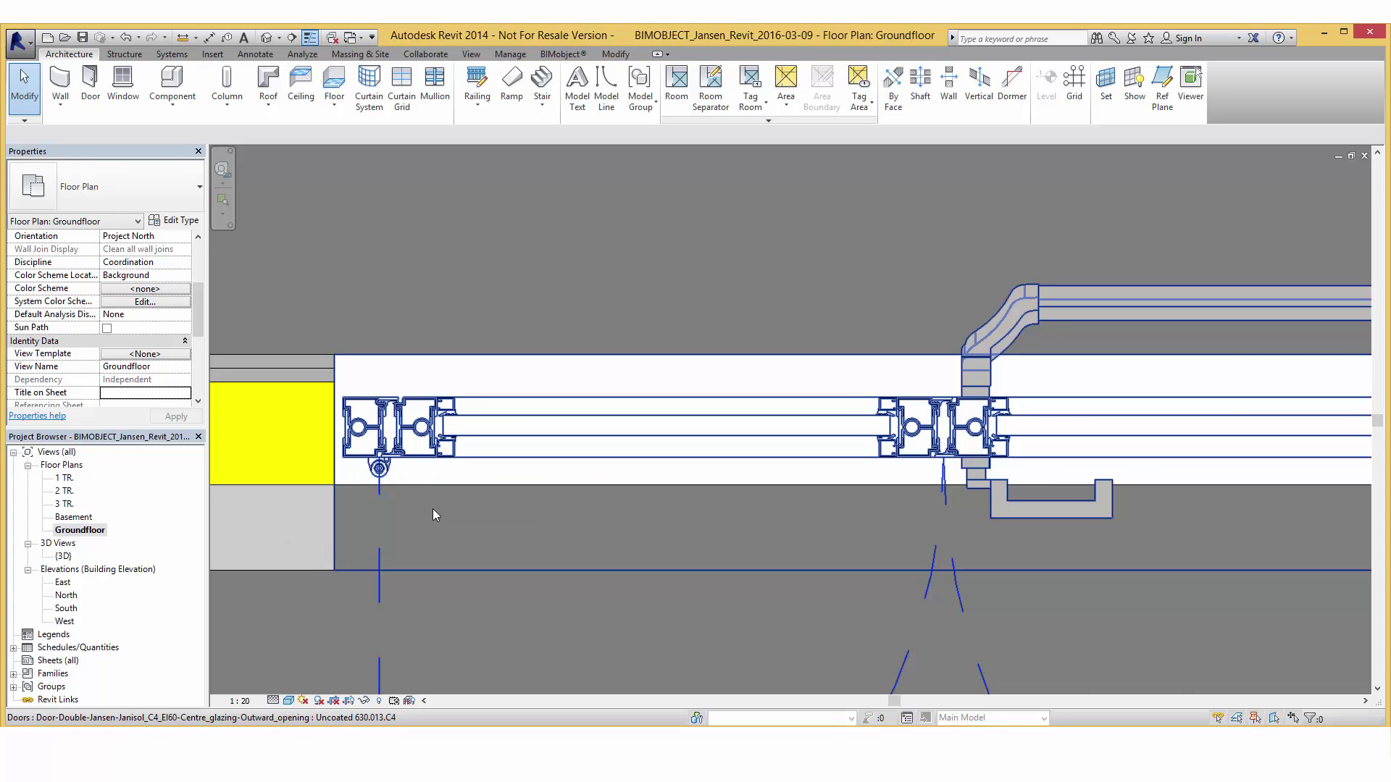
Step: Preview the Groundfloor plan at Medium detail, then switch it to Coarse detail
click(273, 701)
click(284, 671)
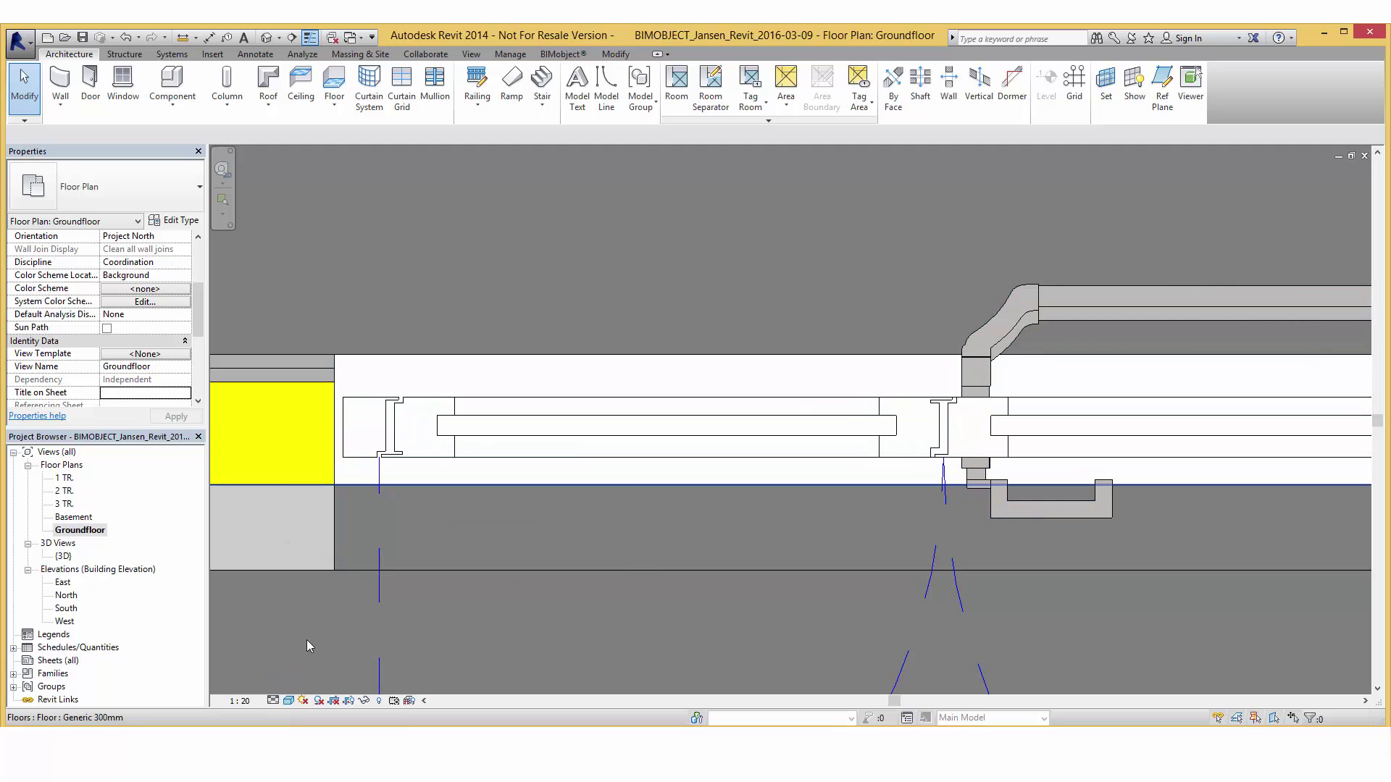
scroll(321, 570, down, 2)
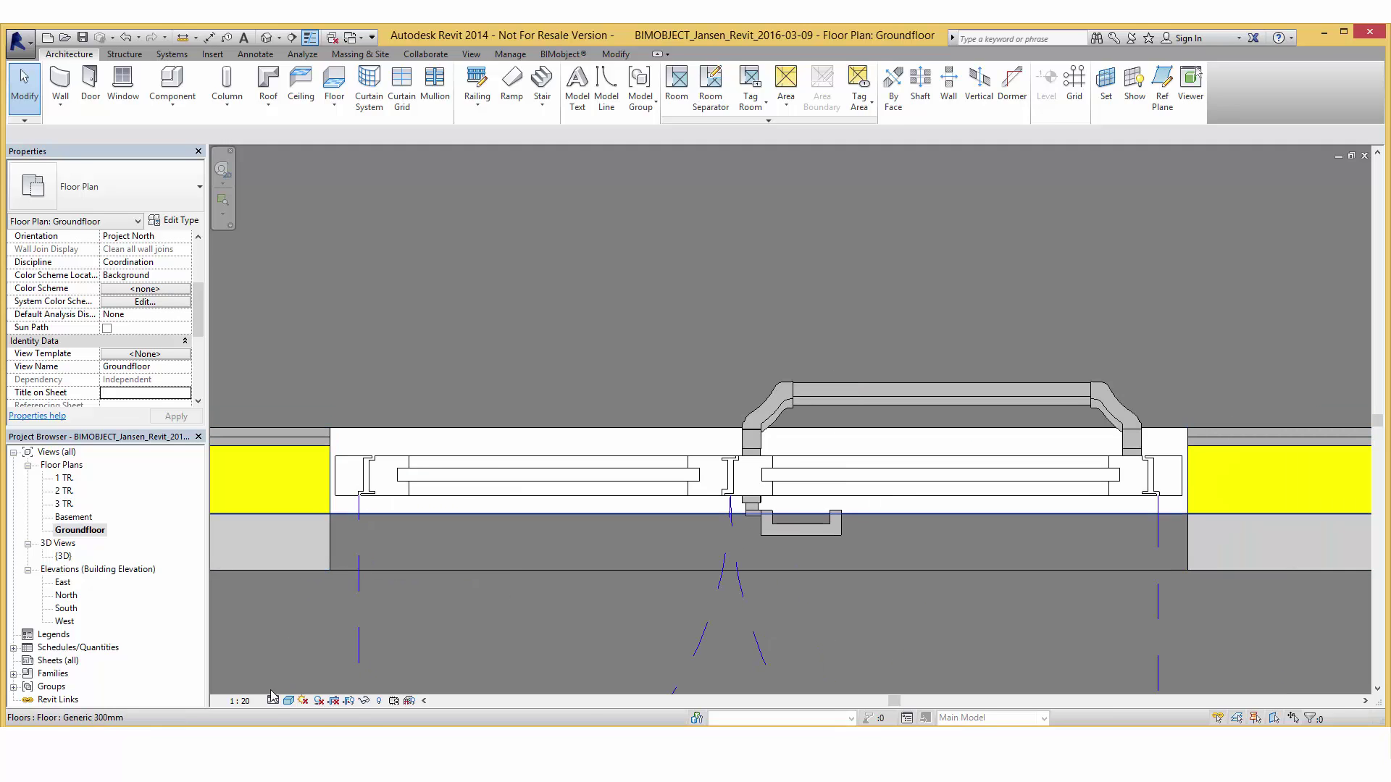
click(273, 701)
click(290, 655)
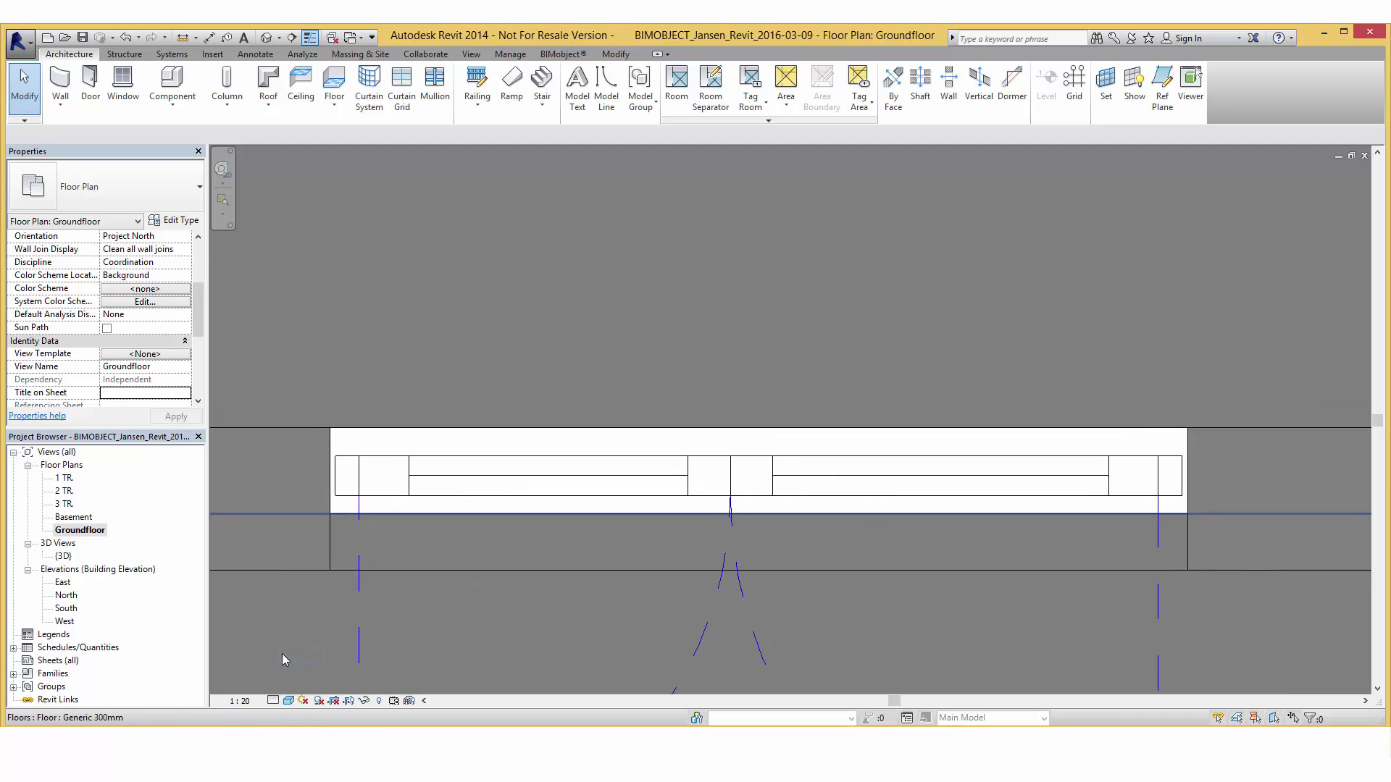
scroll(494, 511, down, 2)
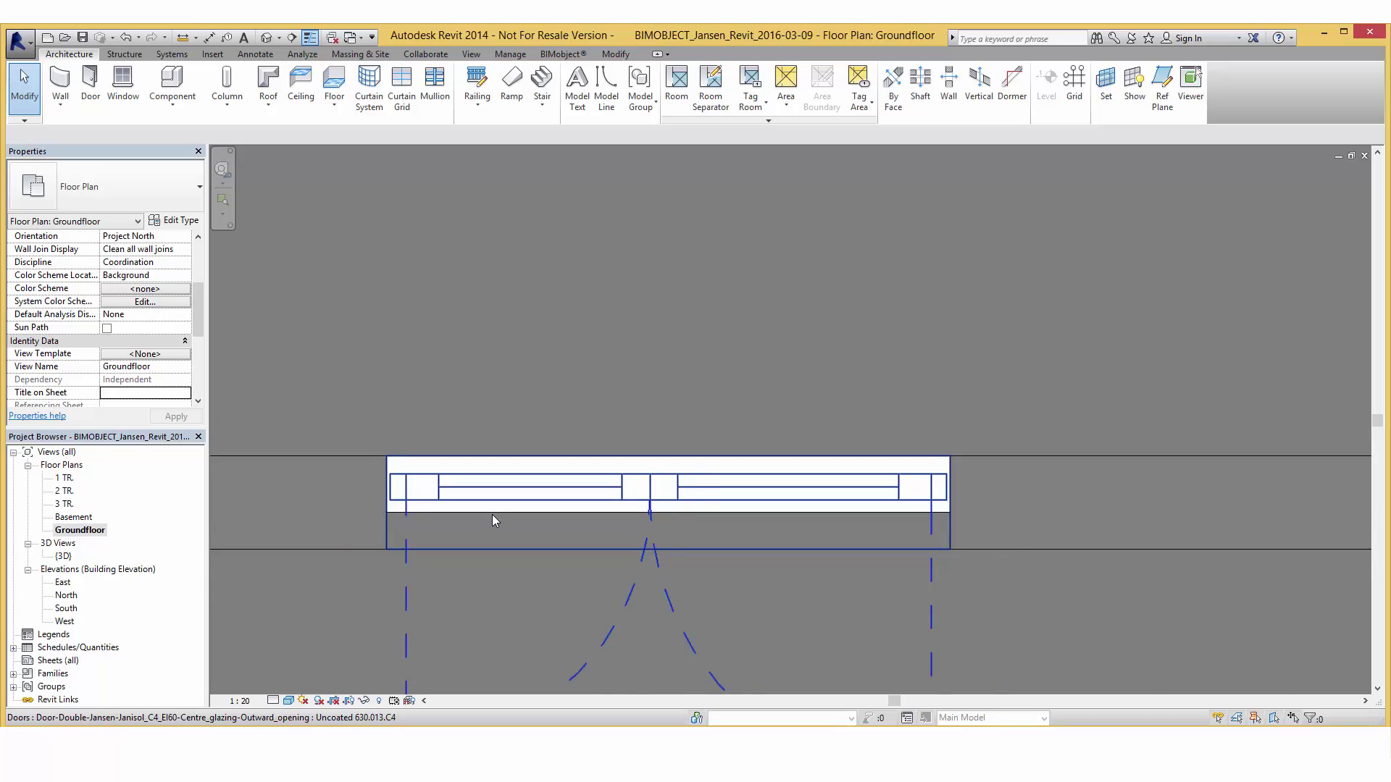